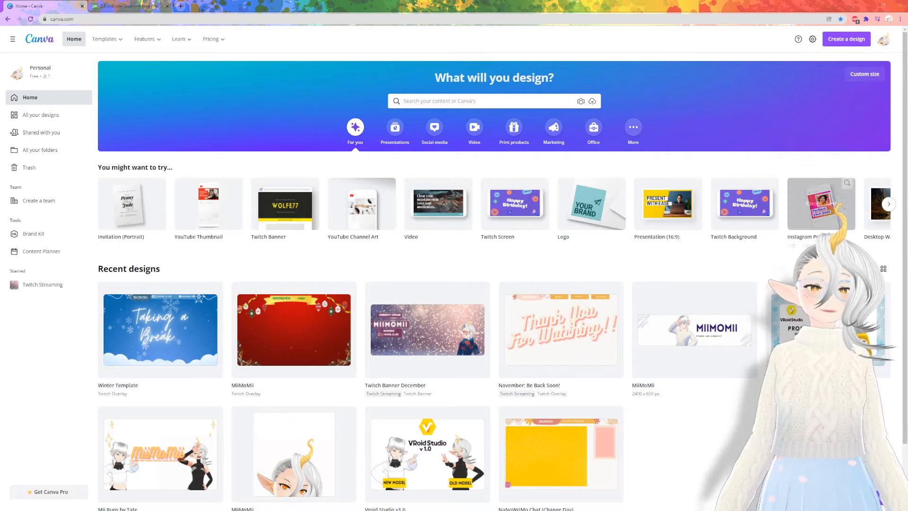
# Browse the suggested design types and create a new blank Twitch Overlay design of 1920 × 1080 px
pyautogui.click(889, 204)
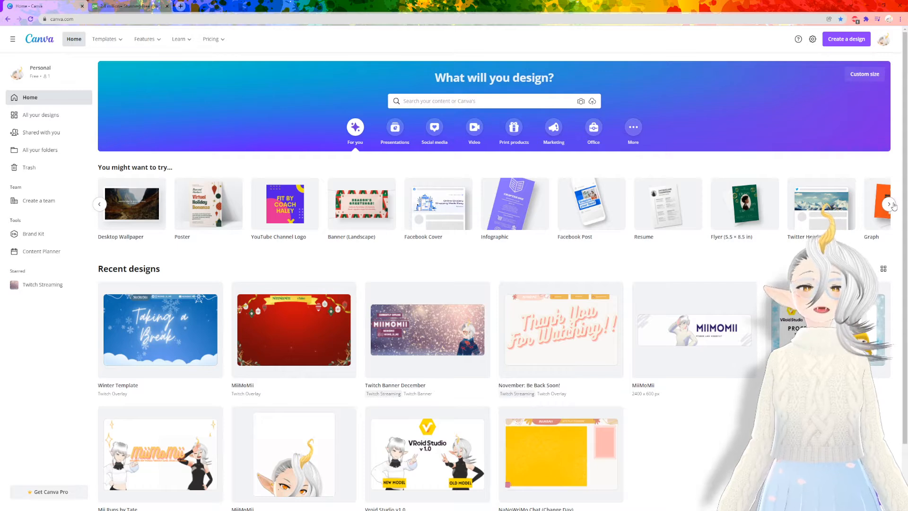
pyautogui.click(890, 204)
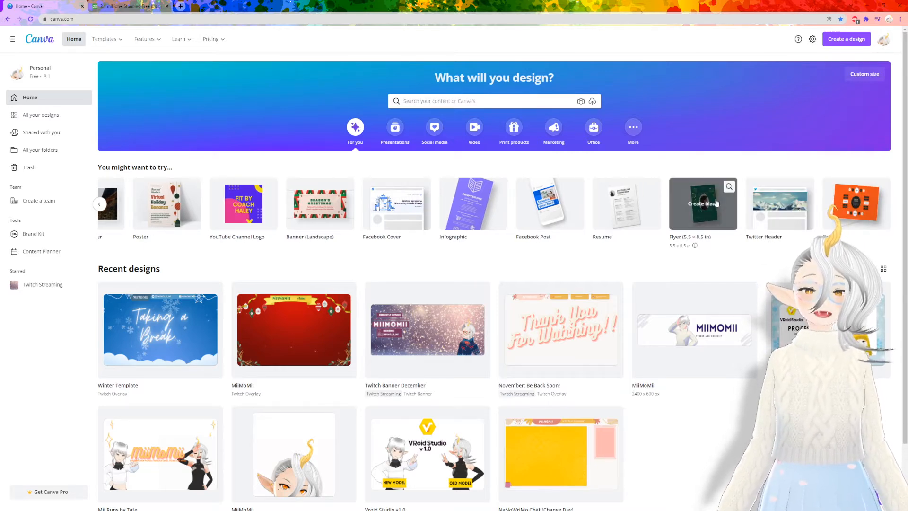
pyautogui.click(841, 43)
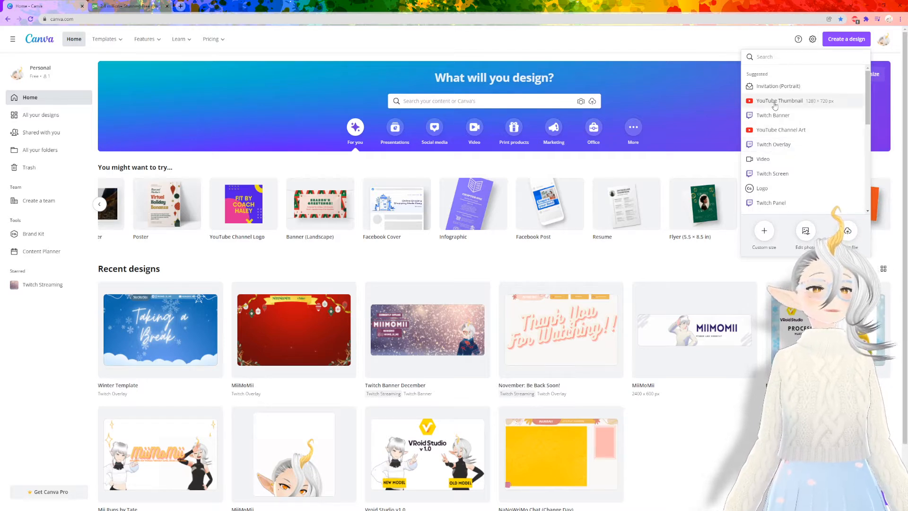
pyautogui.scroll(-3, 776, 114)
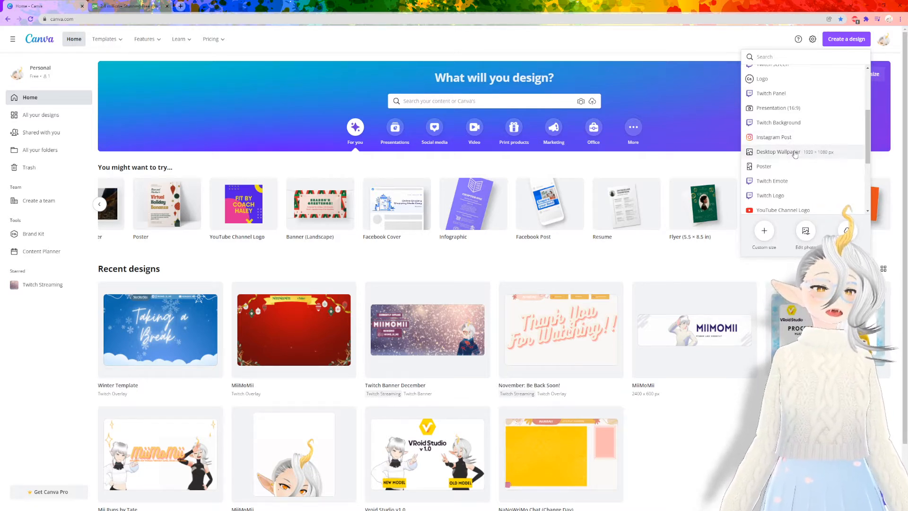
pyautogui.scroll(3, 795, 154)
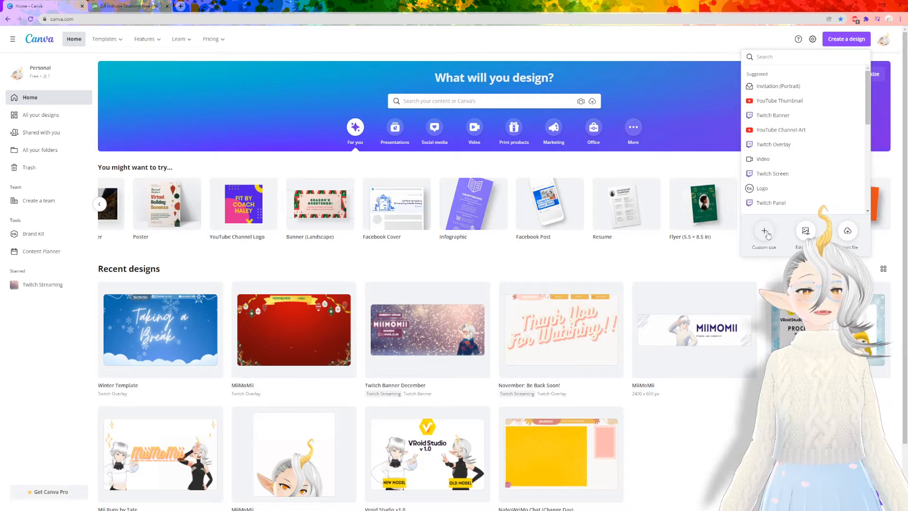
pyautogui.click(764, 230)
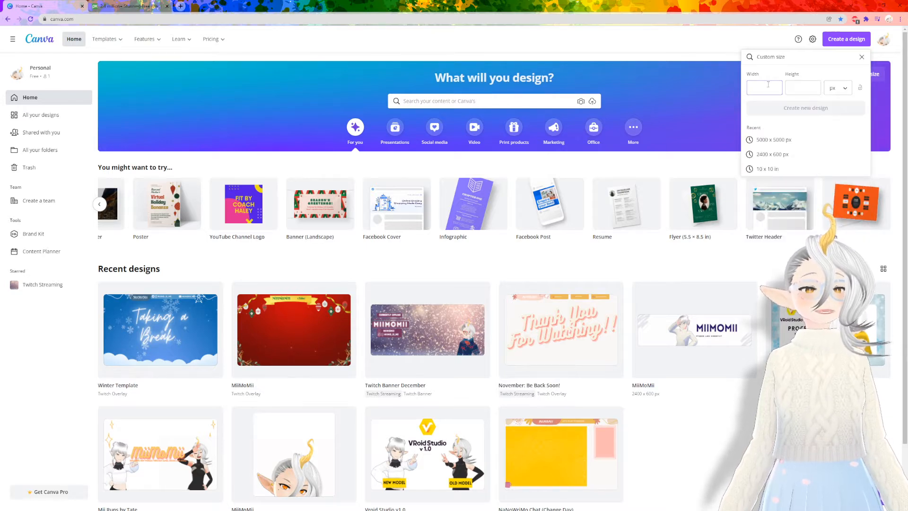
pyautogui.click(836, 88)
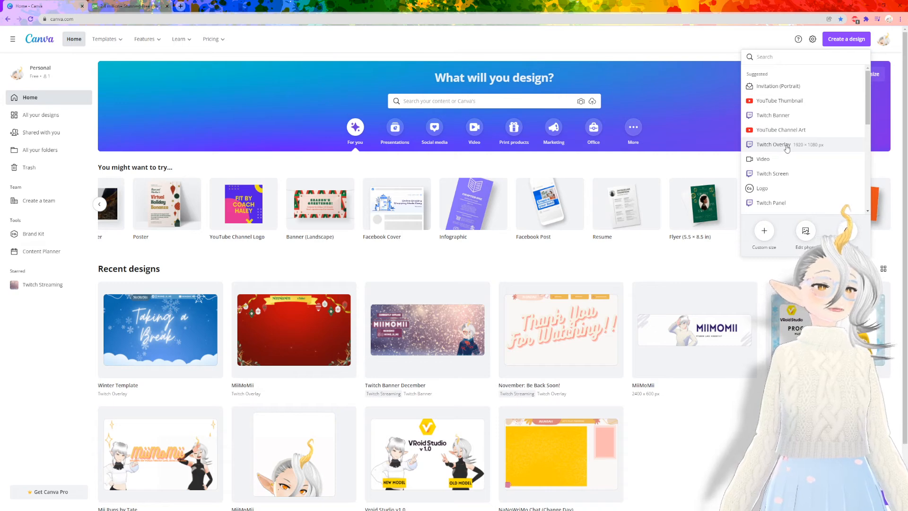
pyautogui.click(786, 149)
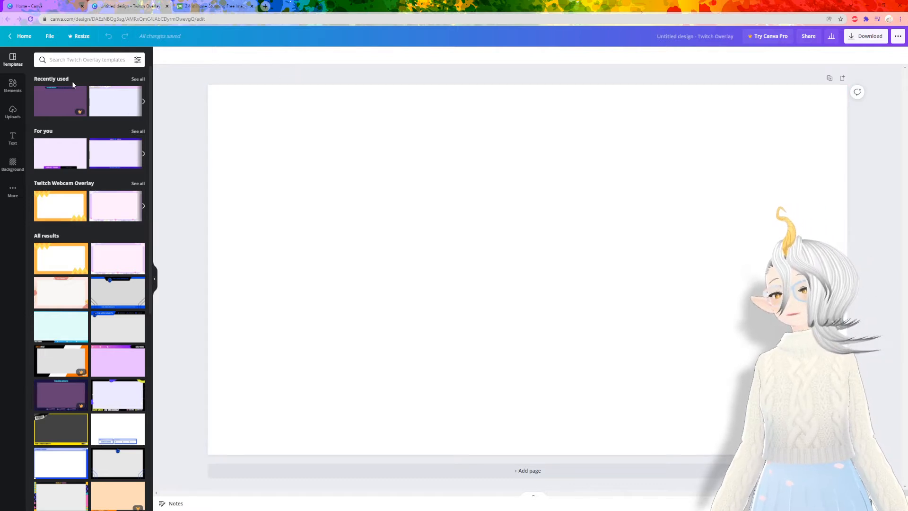
# Apply the free orange frame template with yellow zigzags to the blank page
pyautogui.scroll(-1, 95, 181)
pyautogui.scroll(-3, 95, 181)
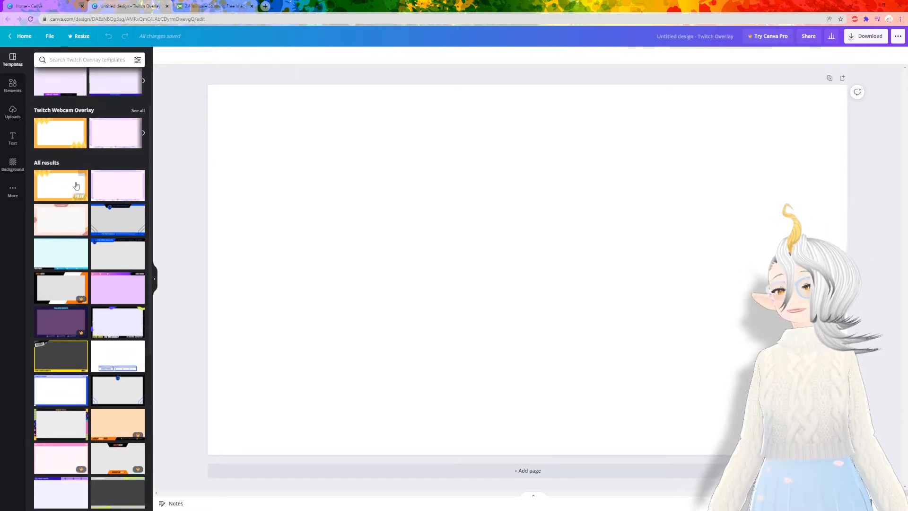
pyautogui.click(48, 184)
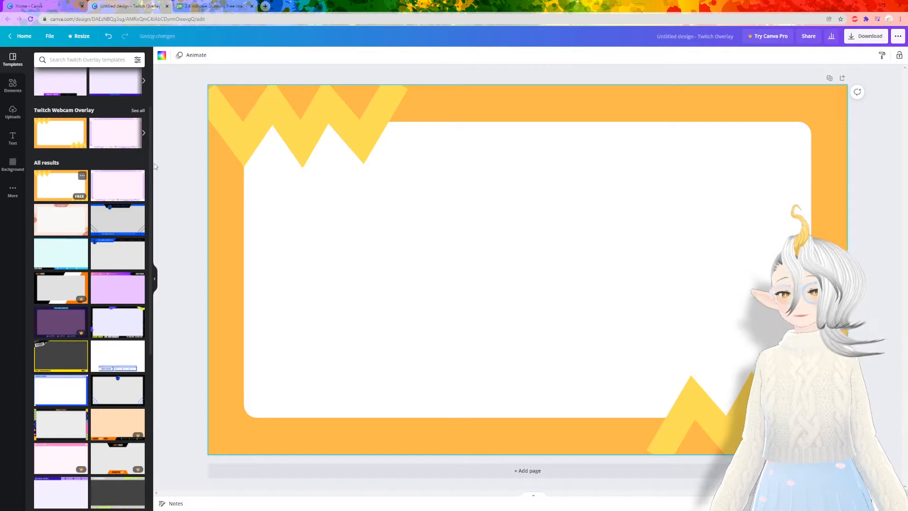
# Preview the premium dark purple overlay template and dismiss its upgrade offer
pyautogui.scroll(-3, 95, 213)
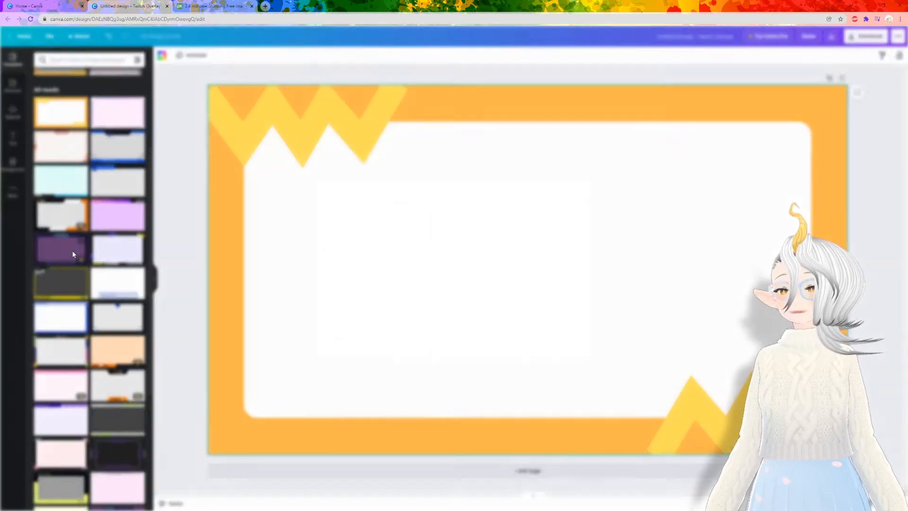
pyautogui.click(73, 251)
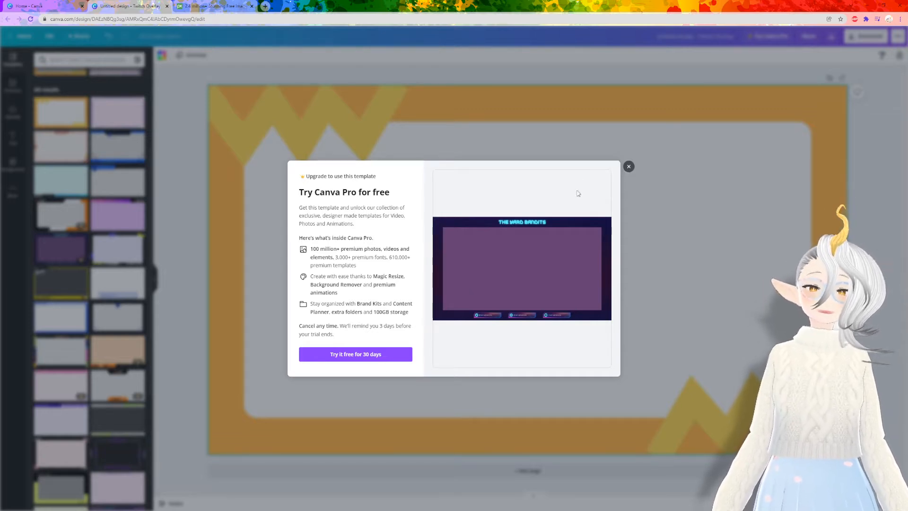
pyautogui.click(629, 166)
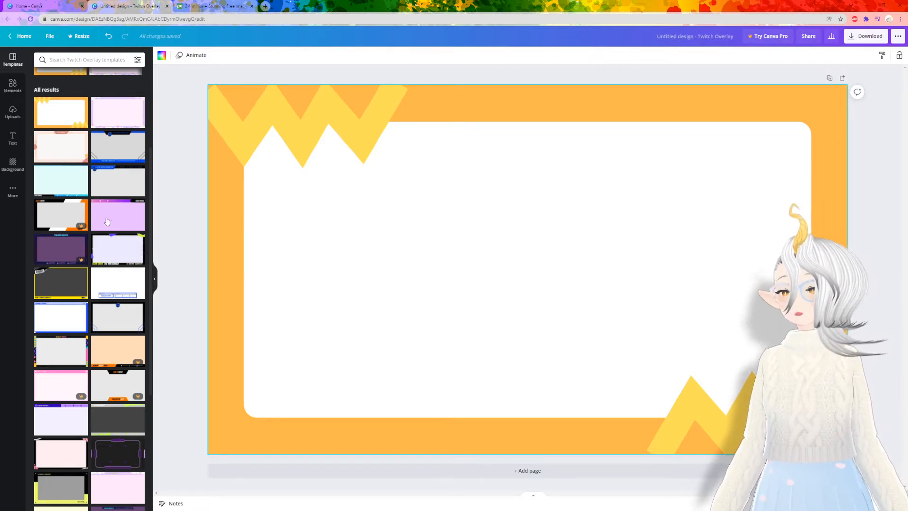
# Apply the recently used pastel template with the purple and pink cloud header to the page
pyautogui.scroll(-10, 124, 259)
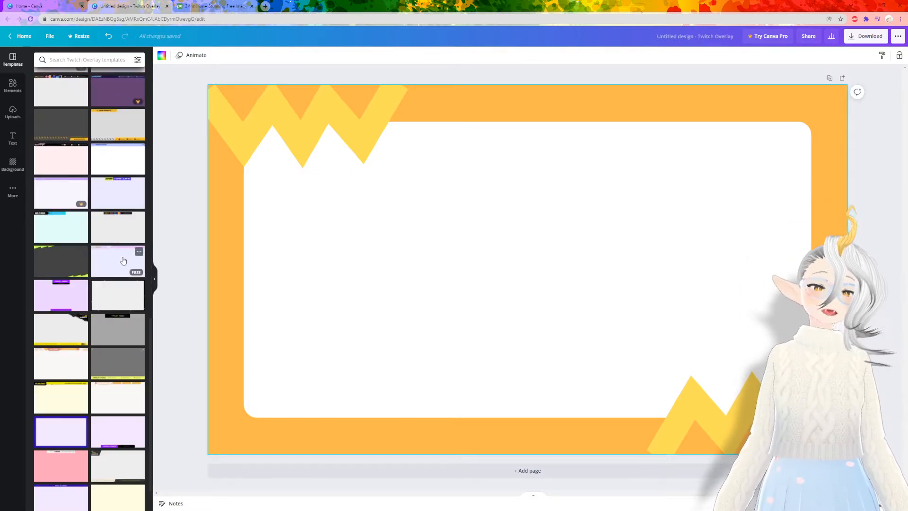
pyautogui.scroll(15, 123, 255)
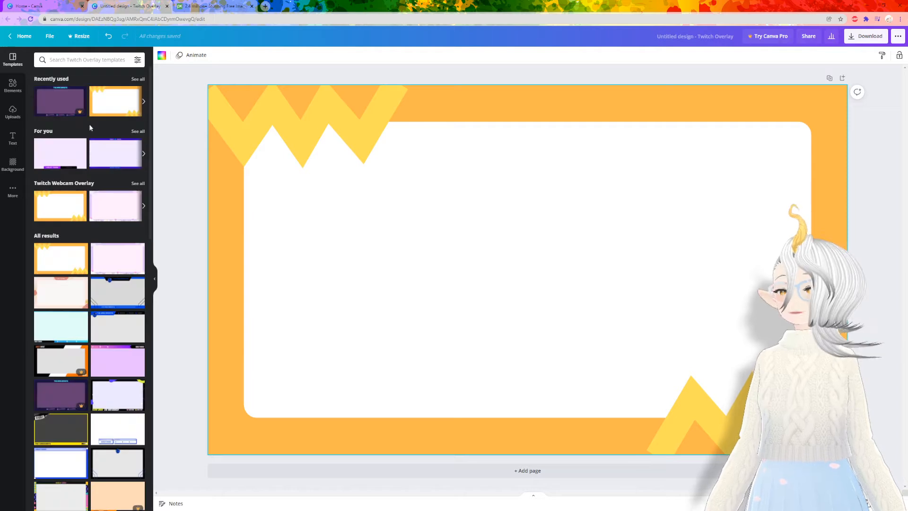
pyautogui.click(144, 102)
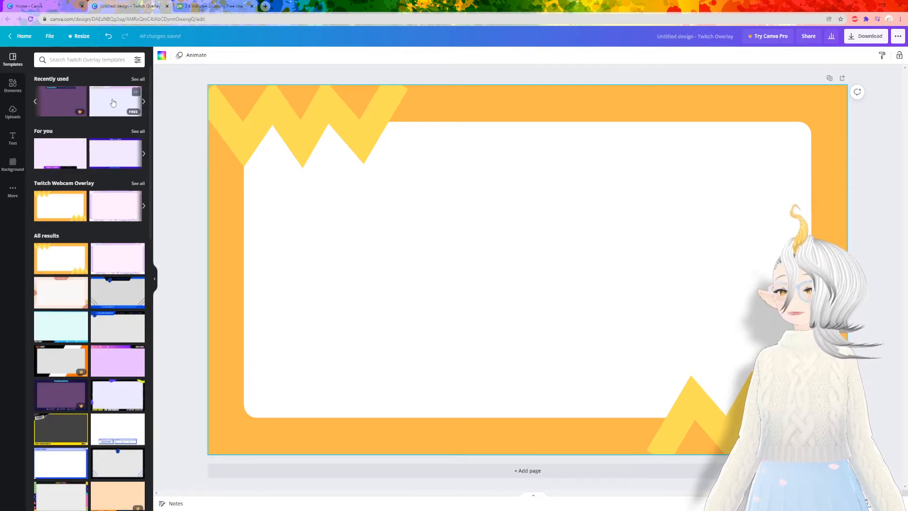
pyautogui.click(113, 102)
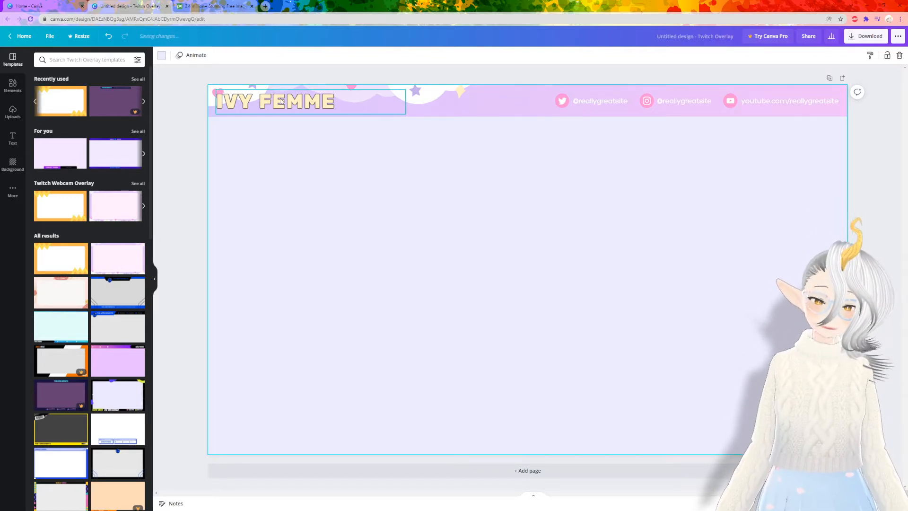
# Try several document colors on the star in the header's white cloud, set it to light pink and nudge it slightly
pyautogui.click(281, 101)
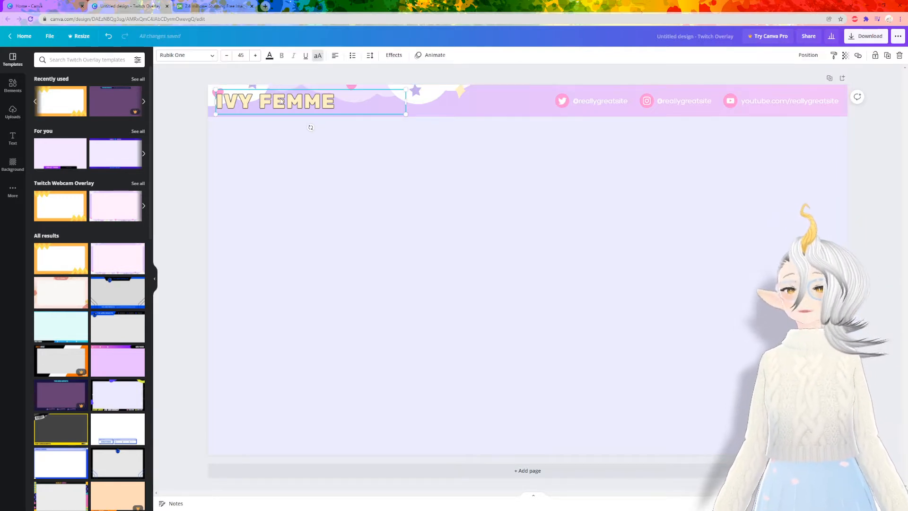
pyautogui.click(458, 109)
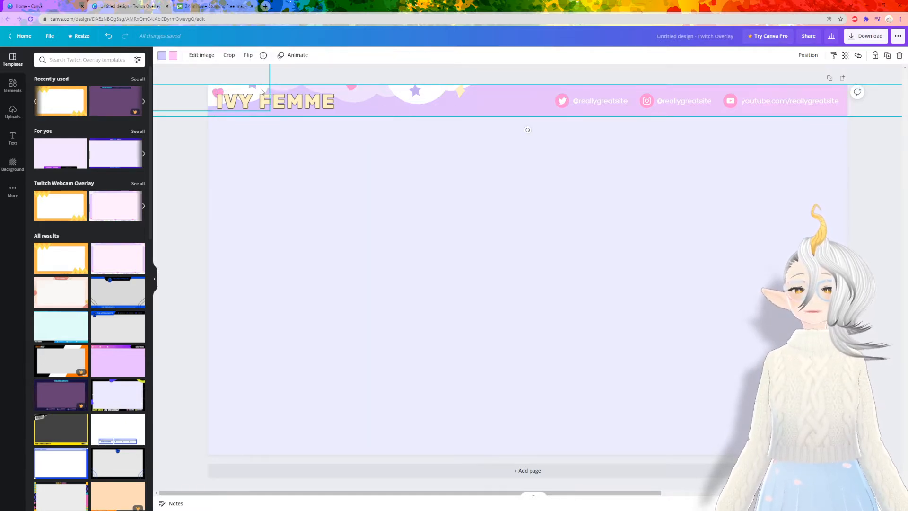
pyautogui.click(414, 91)
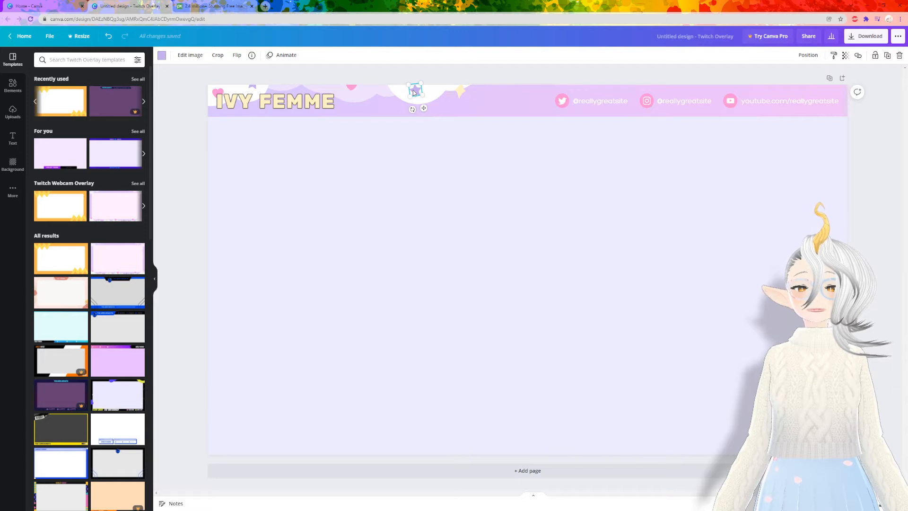
pyautogui.click(162, 56)
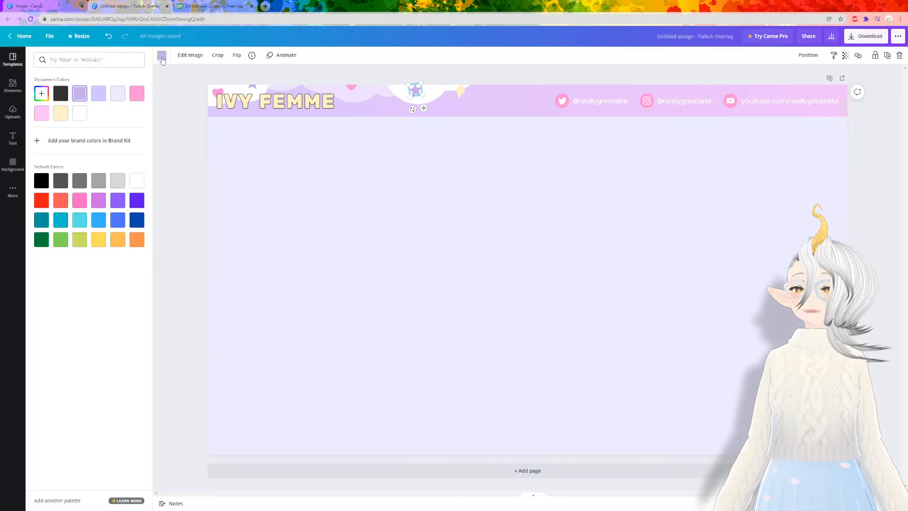
pyautogui.click(137, 95)
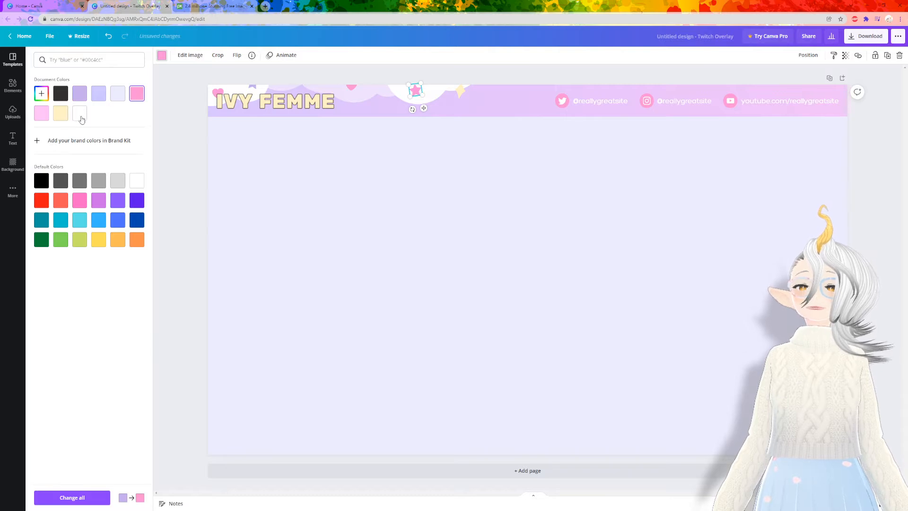
pyautogui.click(62, 116)
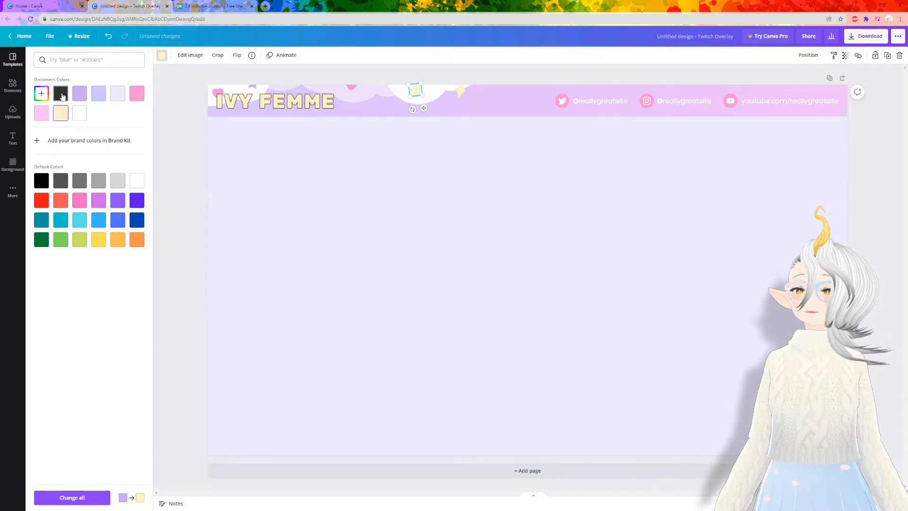
pyautogui.click(62, 96)
pyautogui.click(41, 114)
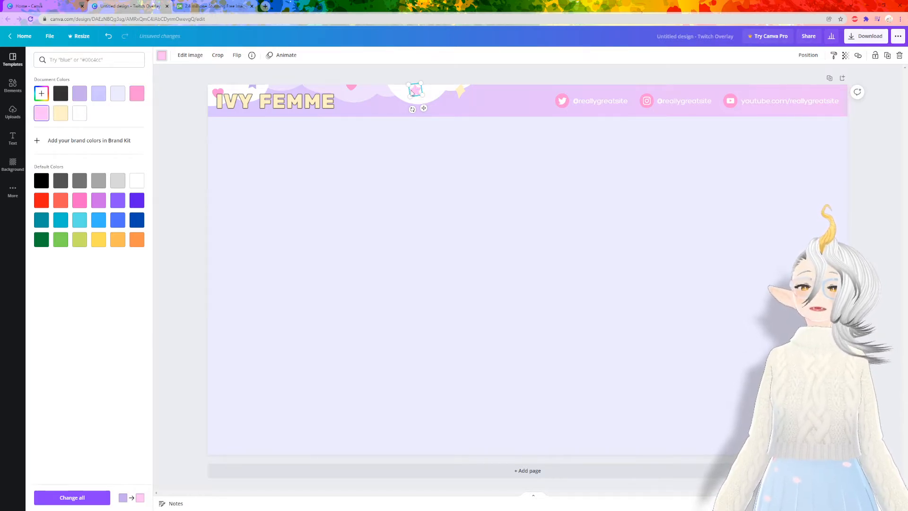
pyautogui.moveTo(422, 94)
pyautogui.mouseDown()
pyautogui.moveTo(436, 106)
pyautogui.moveTo(418, 97)
pyautogui.mouseUp()
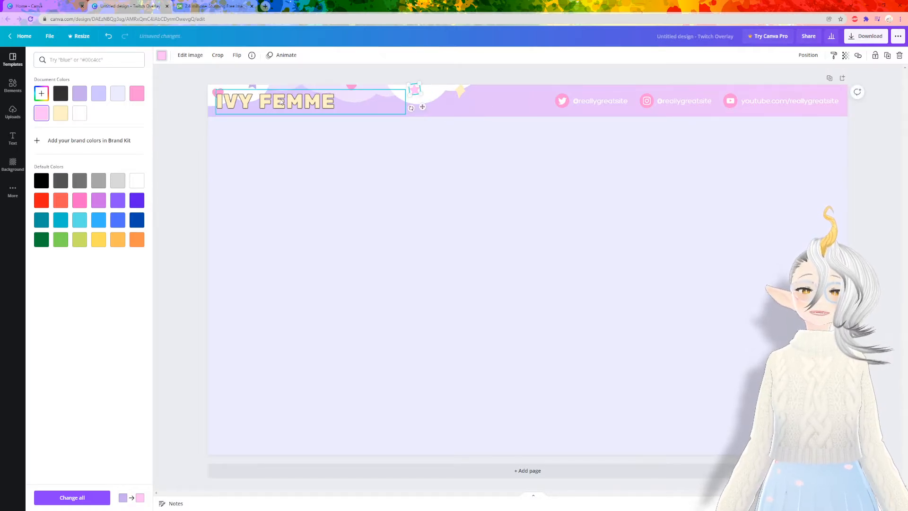
# Change the page background below the header to the cream yellow document color
pyautogui.click(595, 103)
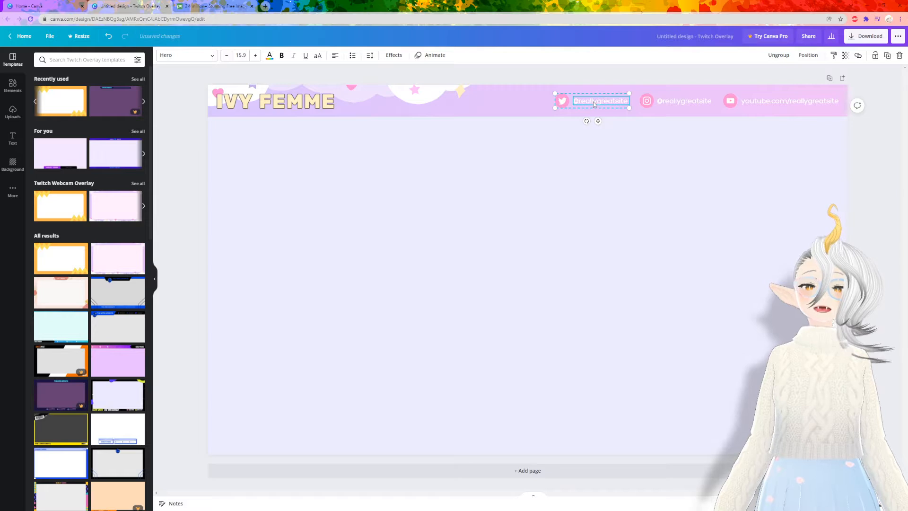
pyautogui.click(571, 199)
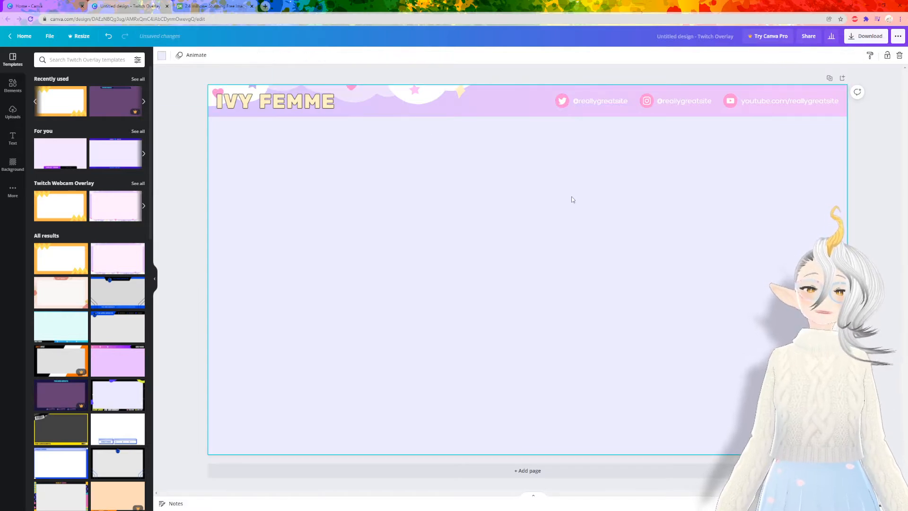
pyautogui.click(163, 57)
pyautogui.click(61, 114)
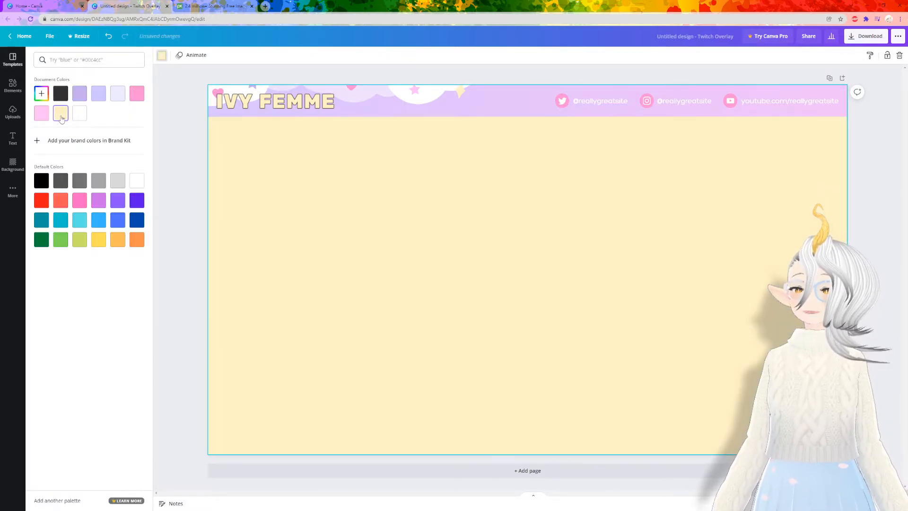
# Replace the header title text with "MIIMOMII"
pyautogui.doubleClick(299, 105)
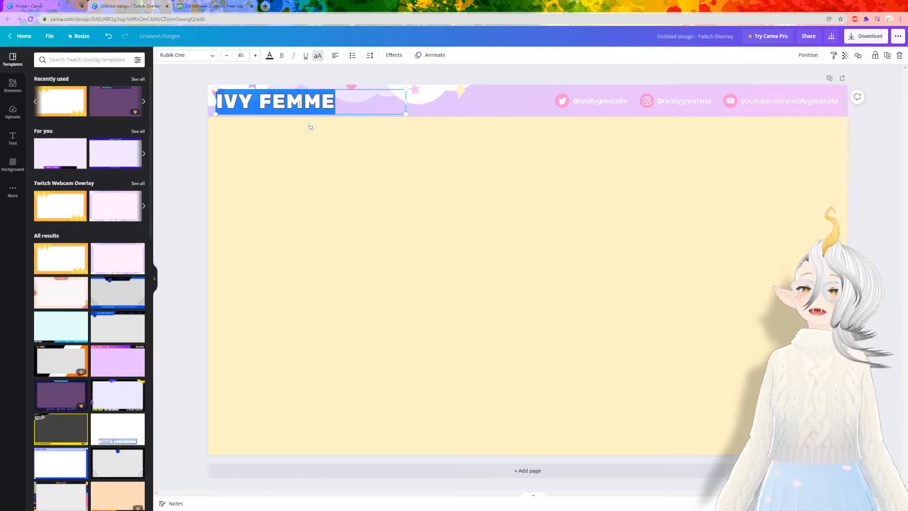
pyautogui.write('MIIMOMII')
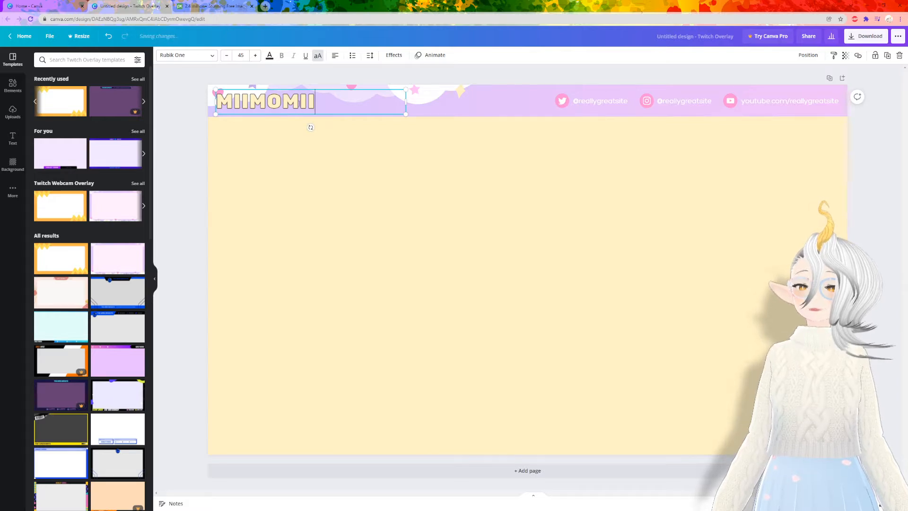
pyautogui.click(209, 169)
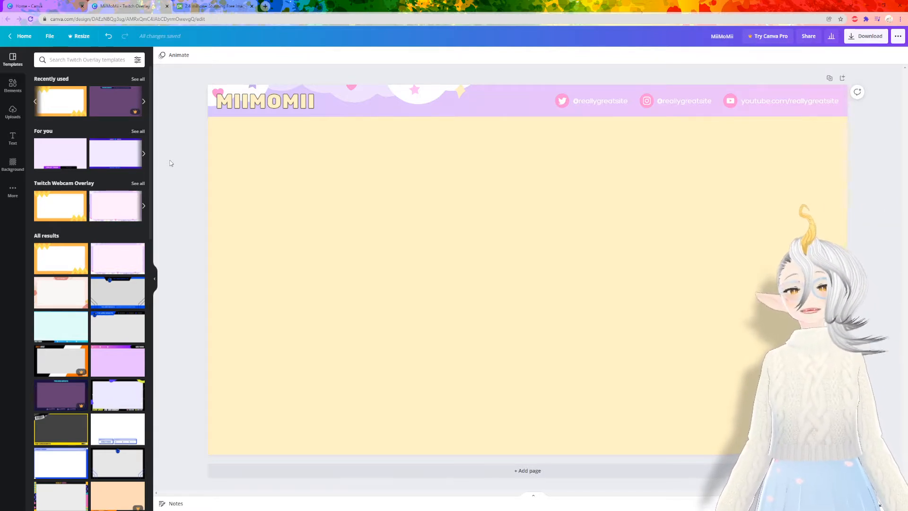
# Try the Berkshire Swash, Shrikhand and Barabara fonts on the header title, and set its font to Bitter
pyautogui.click(305, 107)
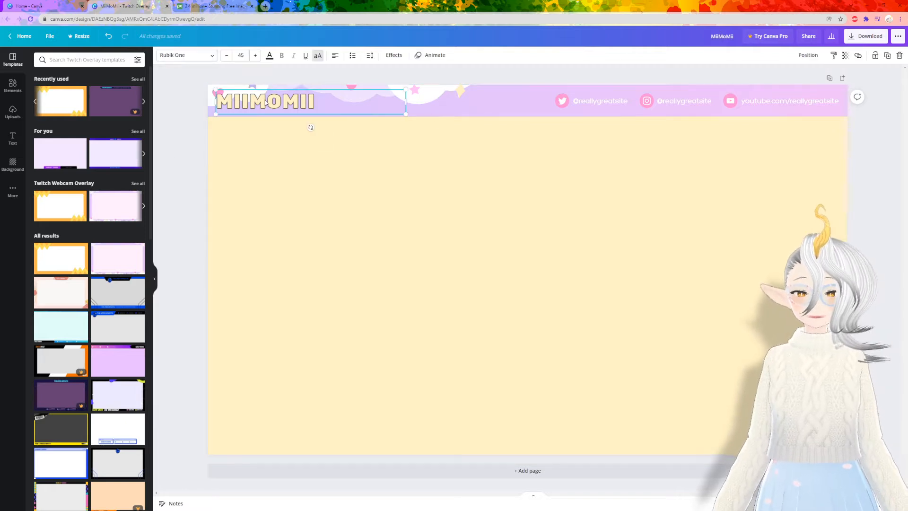
pyautogui.click(186, 55)
pyautogui.click(96, 124)
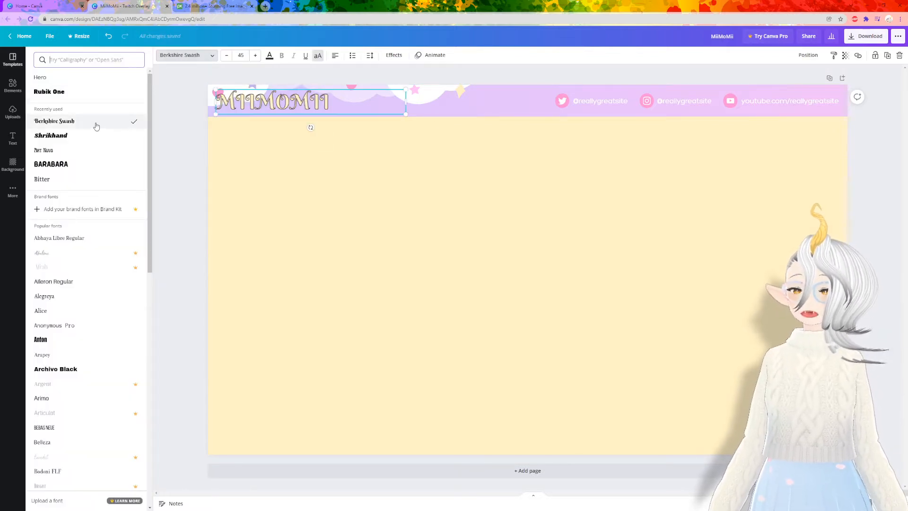
pyautogui.click(88, 138)
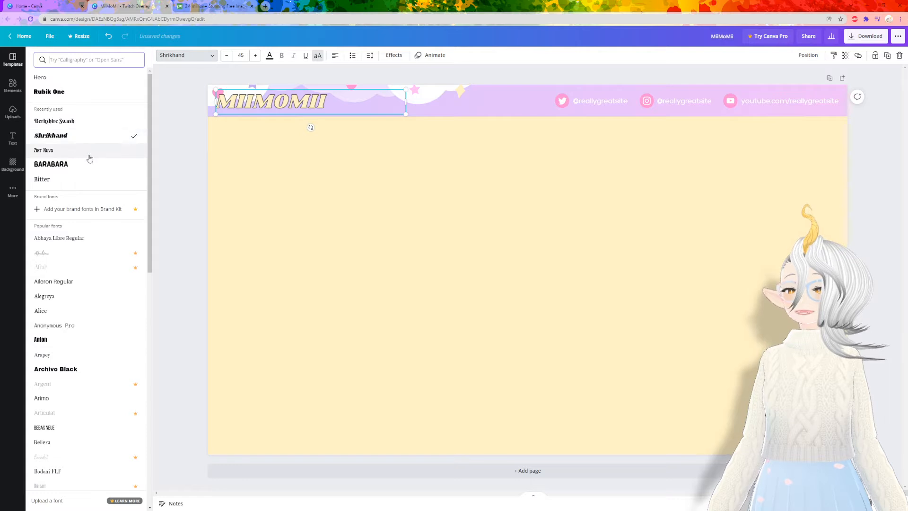
pyautogui.click(88, 165)
pyautogui.click(90, 179)
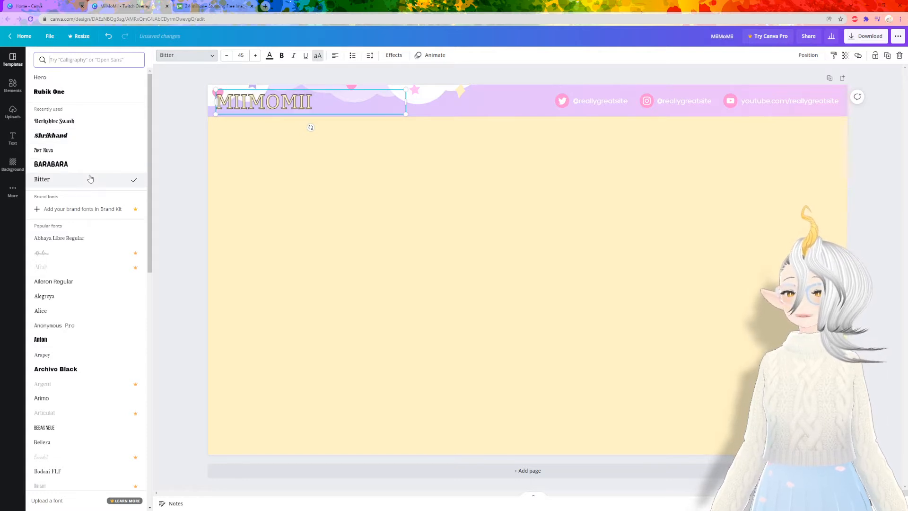
# Try the Bodoni FLF and Cardo fonts on the header title and dismiss the Canva Pro offer
pyautogui.scroll(-8, 89, 179)
pyautogui.click(90, 155)
pyautogui.click(91, 114)
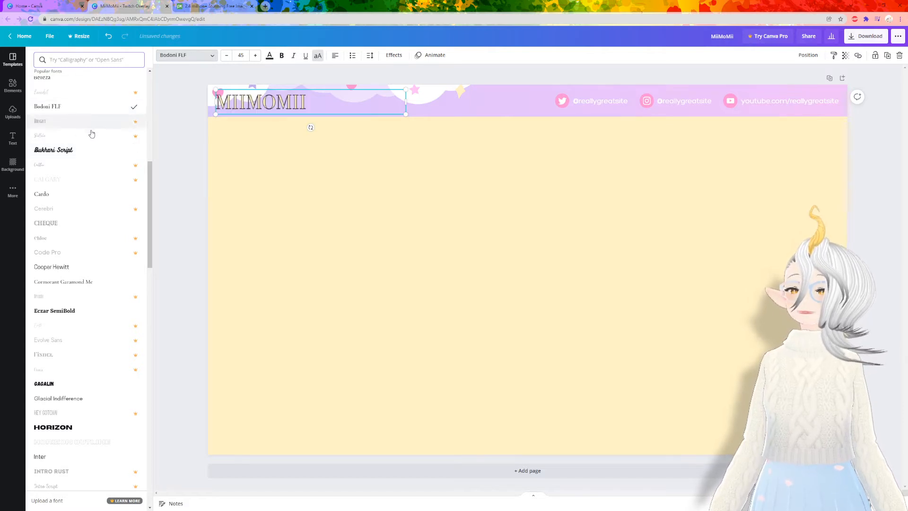
pyautogui.scroll(-1, 94, 199)
pyautogui.click(117, 158)
pyautogui.click(113, 177)
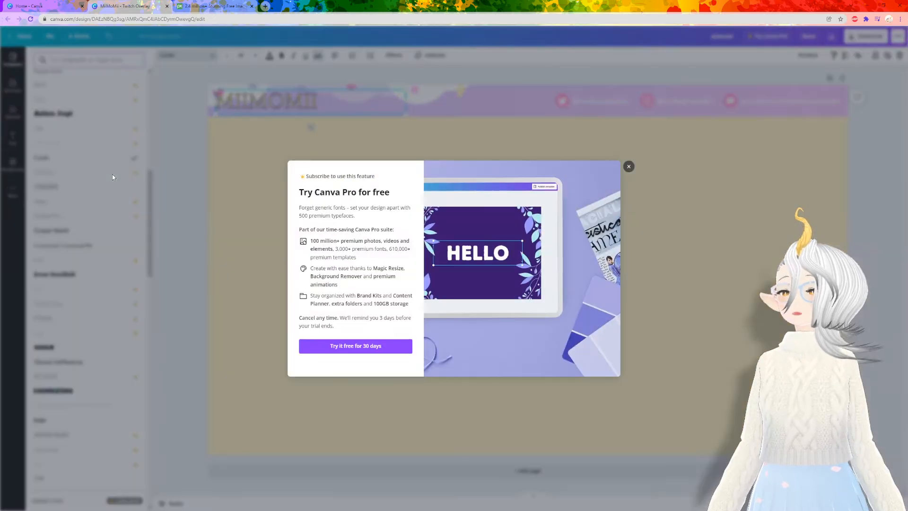
pyautogui.click(629, 167)
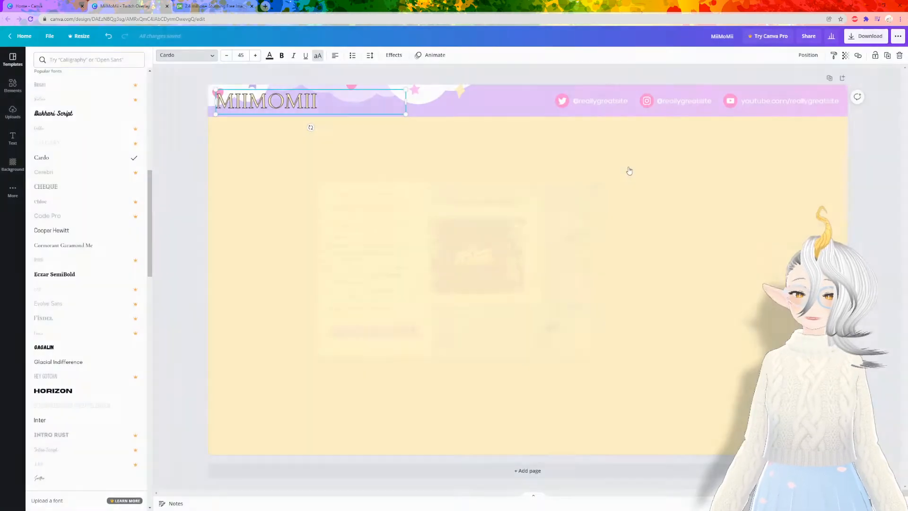
# Try the Eczar SemiBold and Lovelo fonts on the header title, and set its font to Celandine
pyautogui.scroll(-4, 101, 199)
pyautogui.click(71, 134)
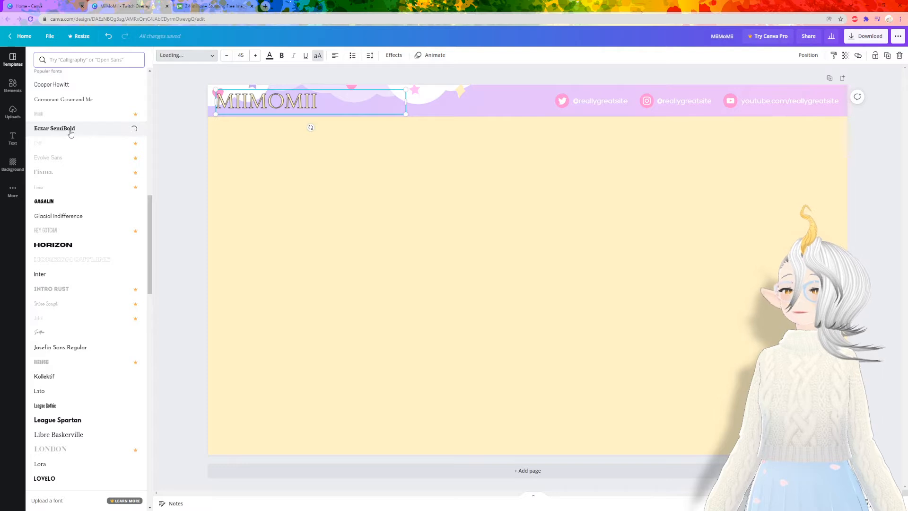
pyautogui.scroll(-3, 89, 190)
pyautogui.scroll(-4, 88, 190)
pyautogui.click(83, 178)
pyautogui.scroll(-2, 80, 180)
pyautogui.click(75, 154)
pyautogui.scroll(-5, 75, 165)
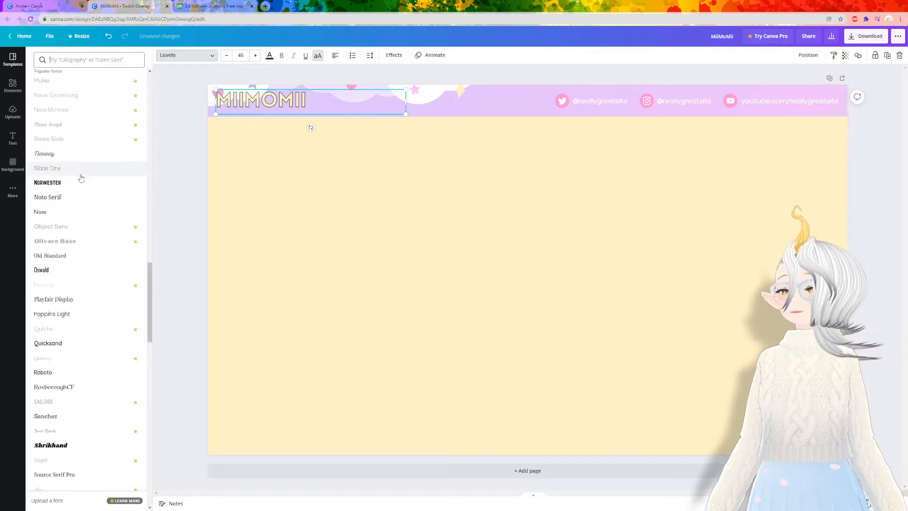
pyautogui.click(77, 179)
pyautogui.scroll(-2, 78, 188)
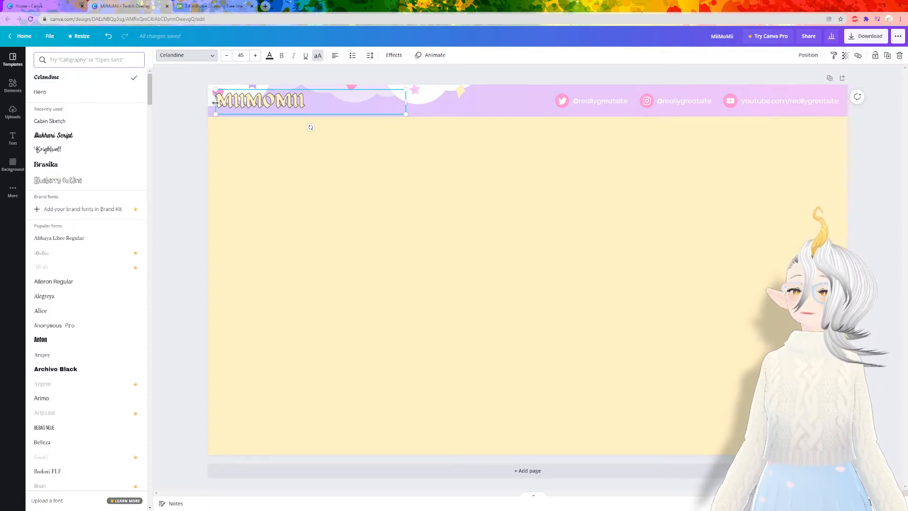
# Move the header title's starting edge clear of the pink heart and enlarge the text to nearly fill the header's height
pyautogui.moveTo(218, 102); pyautogui.dragTo(250, 105)
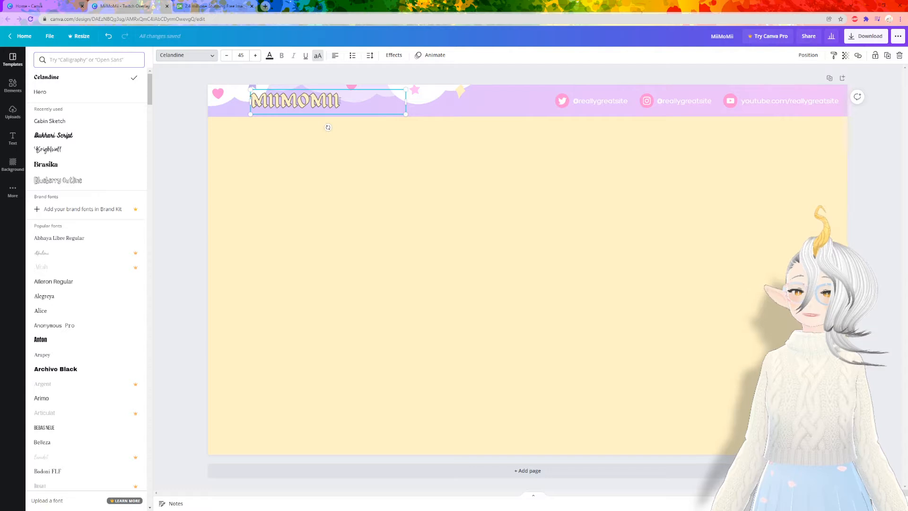
pyautogui.moveTo(405, 113); pyautogui.dragTo(434, 118)
pyautogui.click(255, 56)
pyautogui.click(255, 56)
pyautogui.click(255, 55)
pyautogui.click(256, 55)
pyautogui.click(256, 55)
pyautogui.click(256, 55)
pyautogui.click(255, 55)
pyautogui.click(228, 56)
pyautogui.click(228, 56)
pyautogui.click(228, 57)
pyautogui.click(229, 57)
pyautogui.click(228, 57)
# Change the Twitter, Instagram and YouTube handle texts in the header to the cream yellow document color
pyautogui.click(603, 103)
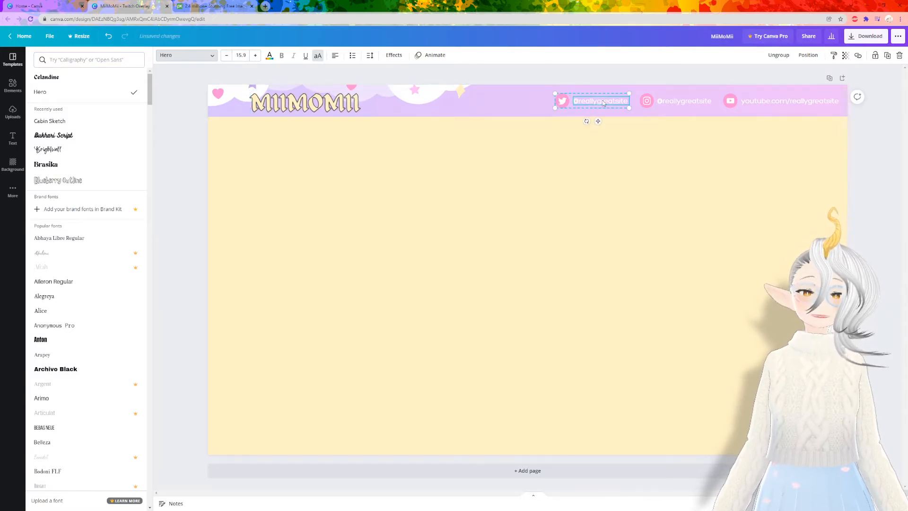
pyautogui.click(270, 55)
pyautogui.click(42, 113)
pyautogui.click(677, 101)
pyautogui.click(41, 114)
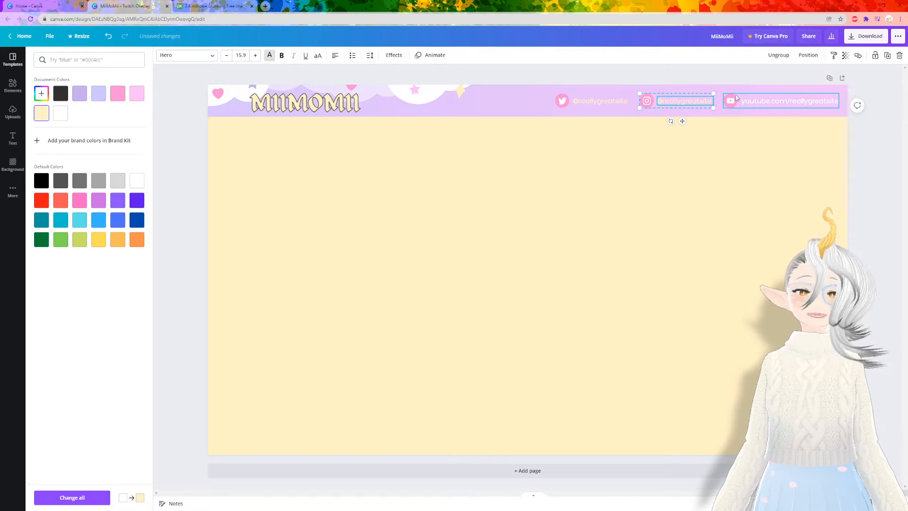
pyautogui.click(776, 105)
pyautogui.click(42, 113)
pyautogui.click(523, 87)
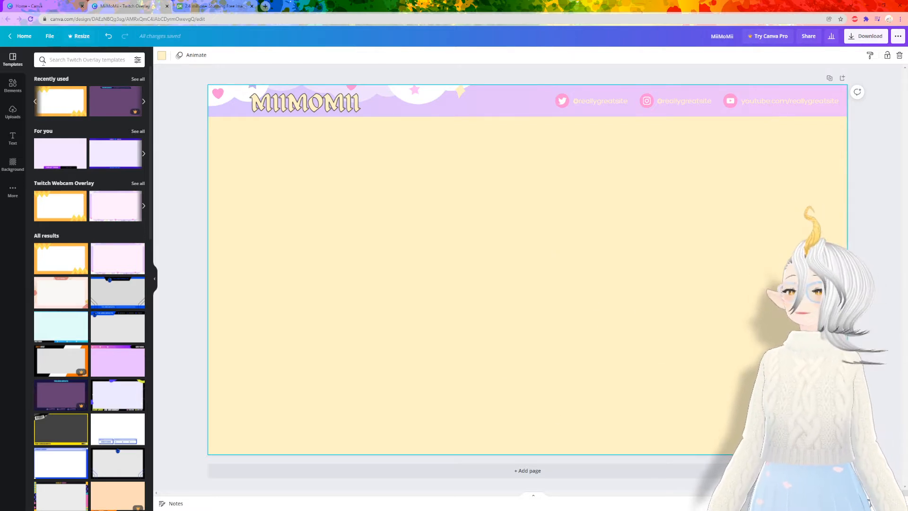
# Place the layered pink-and-white cloud from the clouds elements in the page's lower-left corner and recolor its darker pink layer purple
pyautogui.click(12, 85)
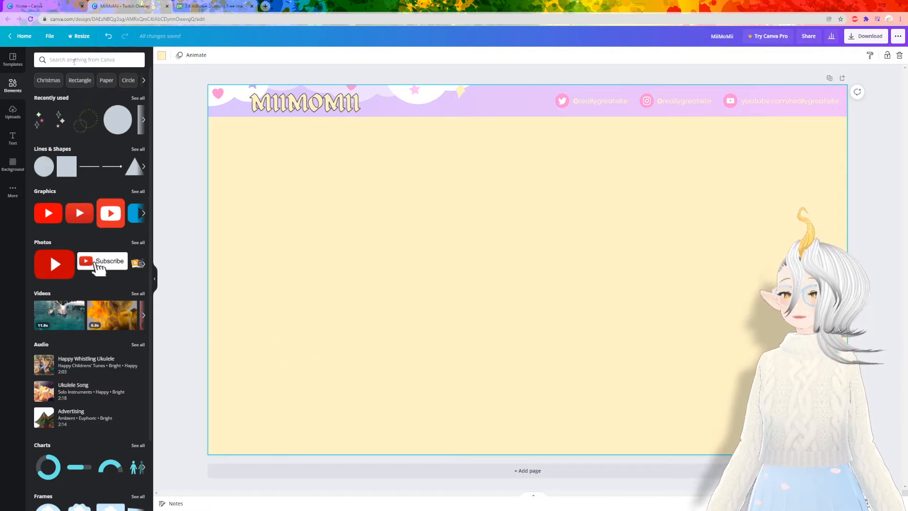
pyautogui.click(75, 61)
pyautogui.write('clo')
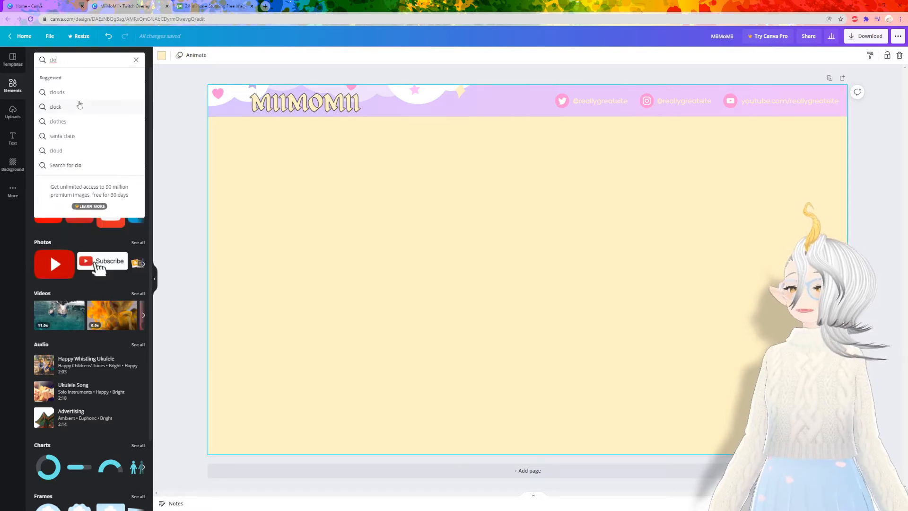
pyautogui.click(78, 92)
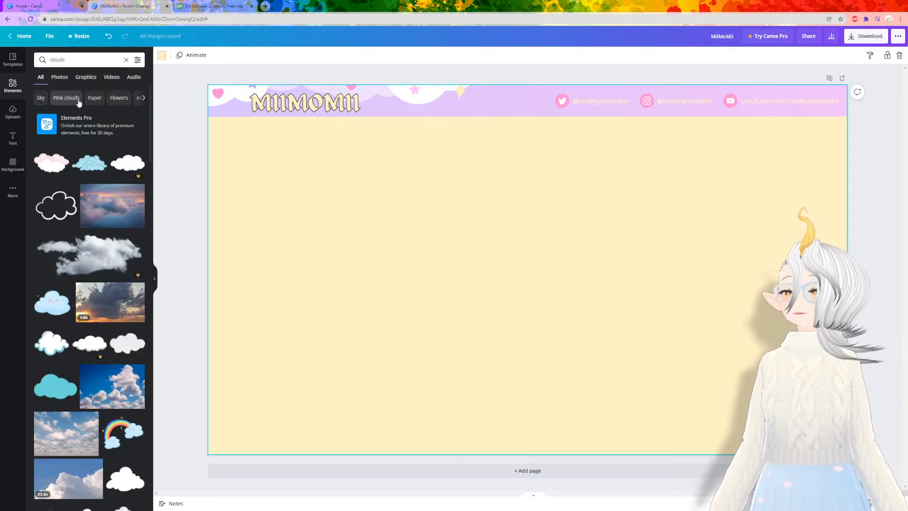
pyautogui.moveTo(52, 162); pyautogui.dragTo(333, 203)
pyautogui.moveTo(457, 273); pyautogui.dragTo(281, 426)
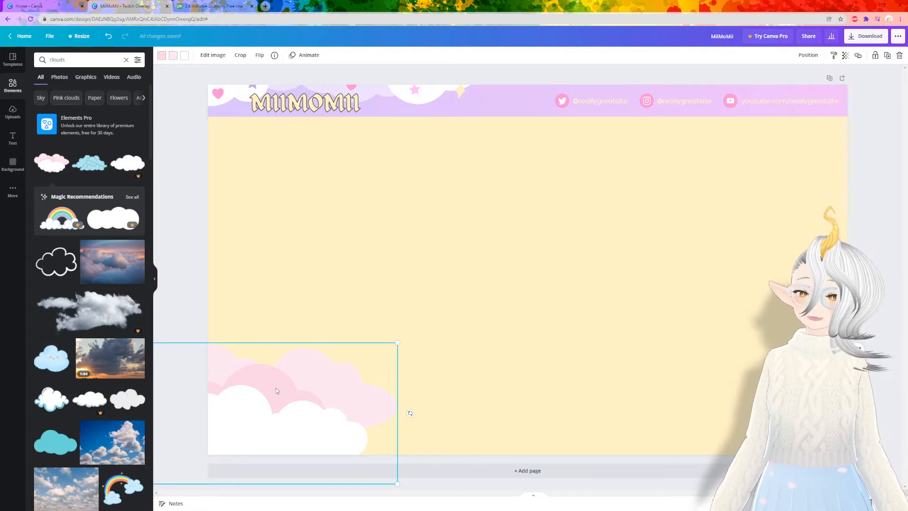
pyautogui.click(162, 55)
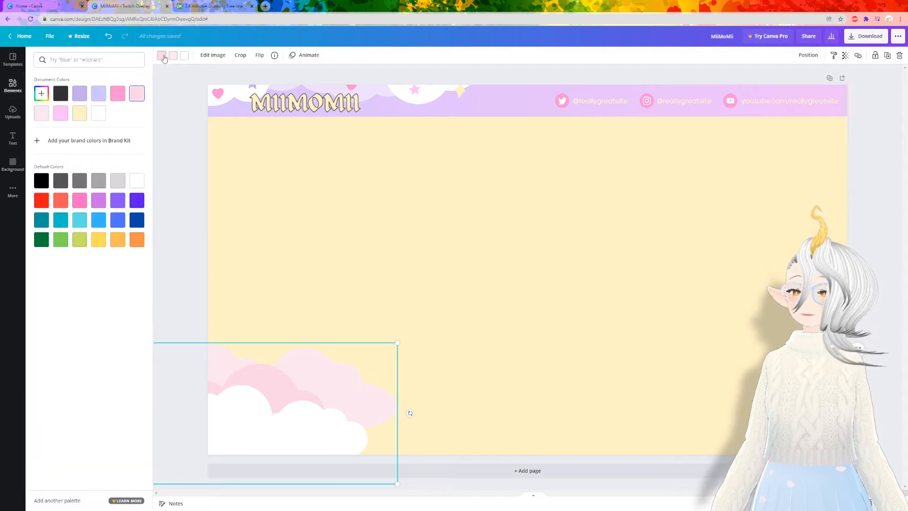
pyautogui.click(81, 97)
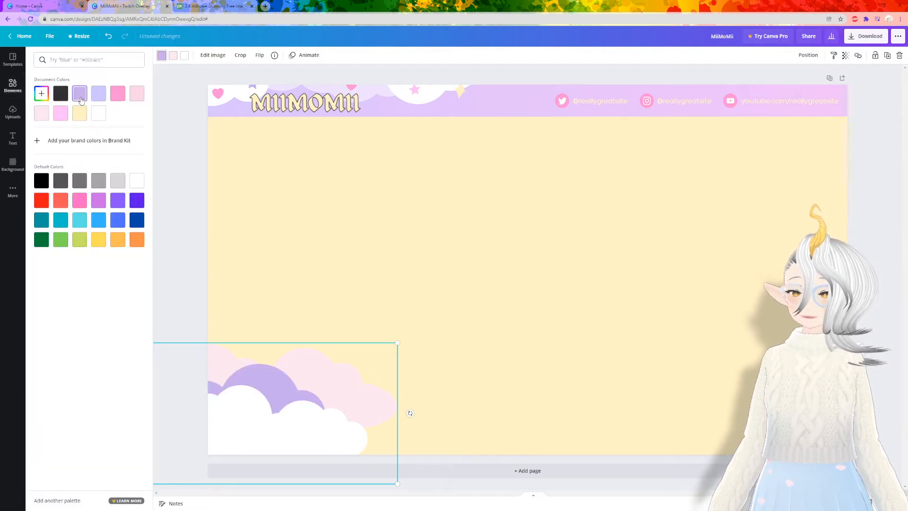
# Duplicate the cloud into the page's lower-right corner and flip the copy horizontally
pyautogui.rightClick(343, 389)
pyautogui.click(369, 354)
pyautogui.rightClick(333, 403)
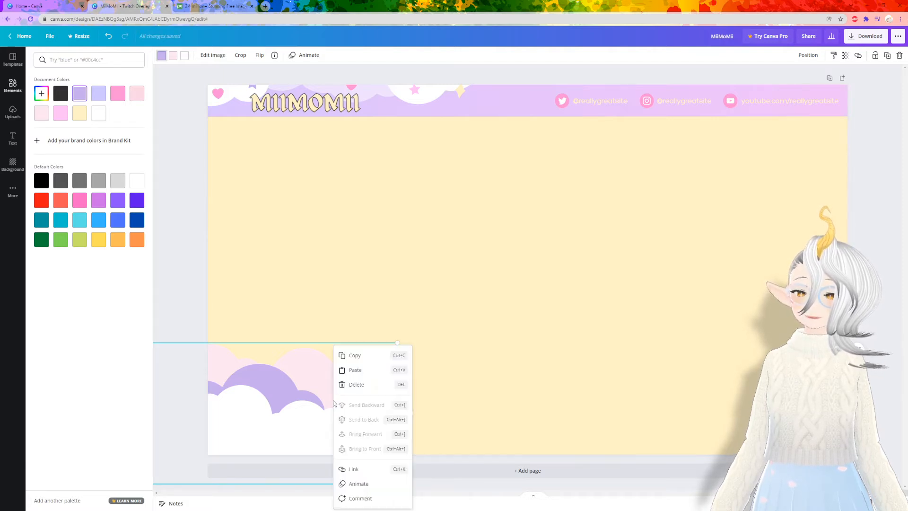
pyautogui.click(355, 370)
pyautogui.moveTo(284, 406); pyautogui.dragTo(800, 405)
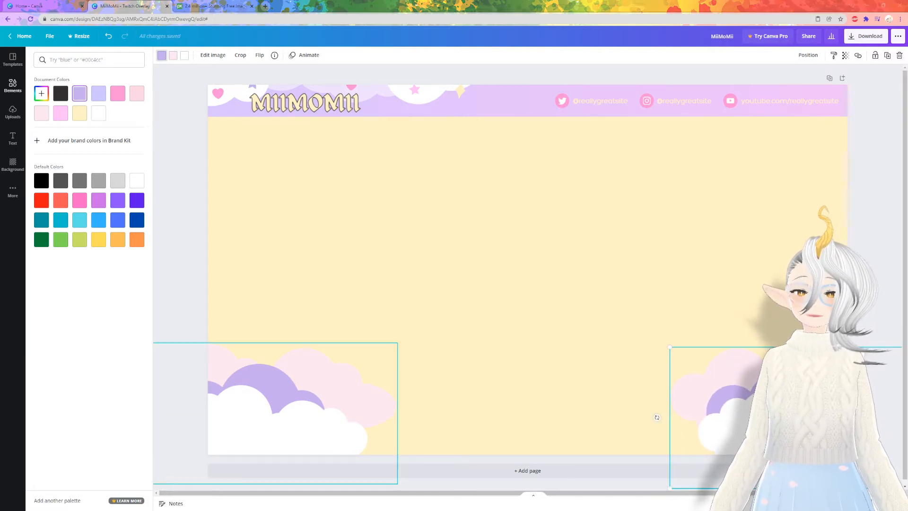
pyautogui.click(259, 55)
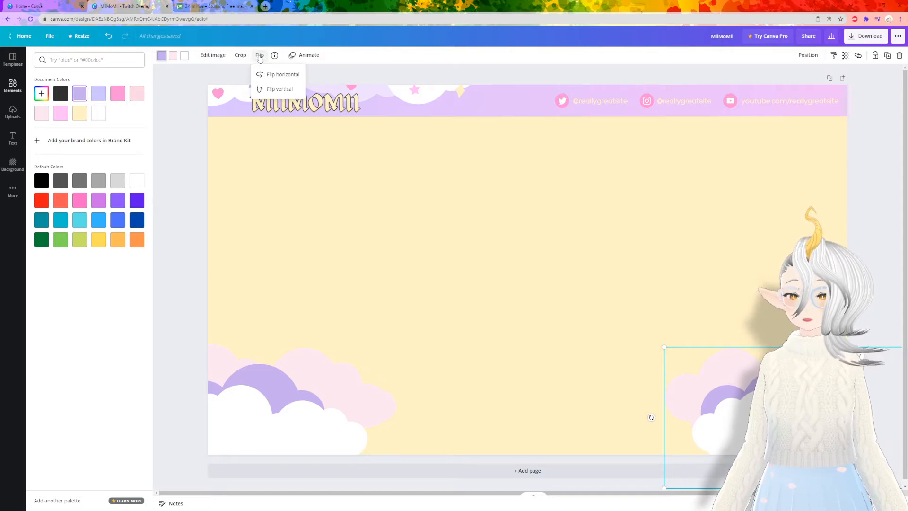
pyautogui.click(265, 75)
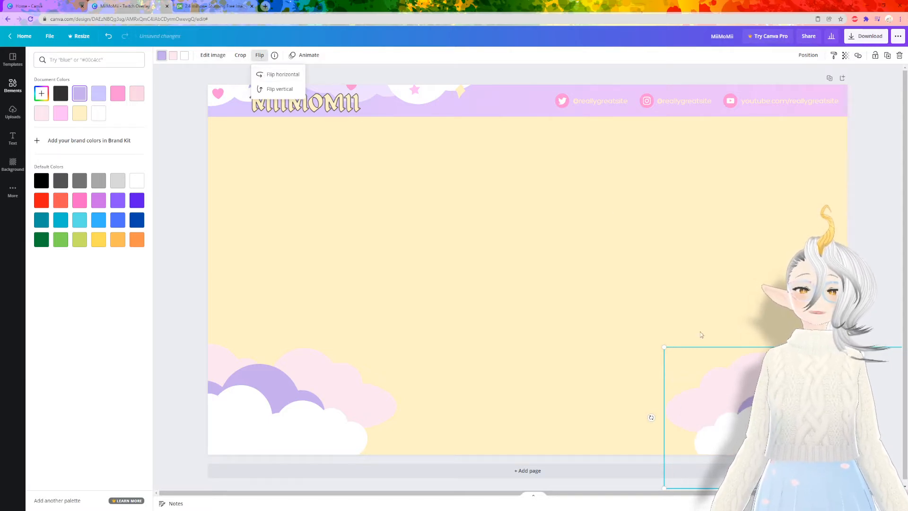
# Lower both corner clouds so that they extend further past the page's bottom edge
pyautogui.moveTo(744, 399); pyautogui.dragTo(746, 408)
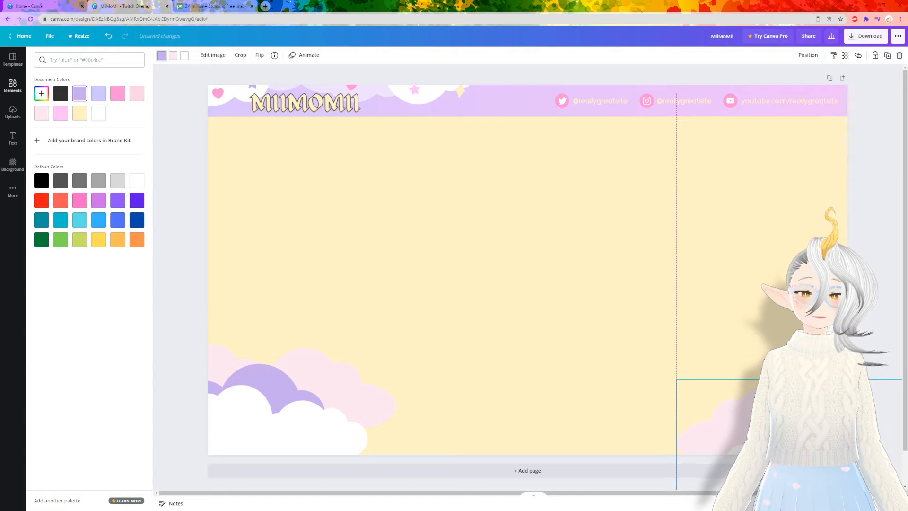
pyautogui.click(315, 424)
pyautogui.moveTo(295, 411); pyautogui.dragTo(281, 453)
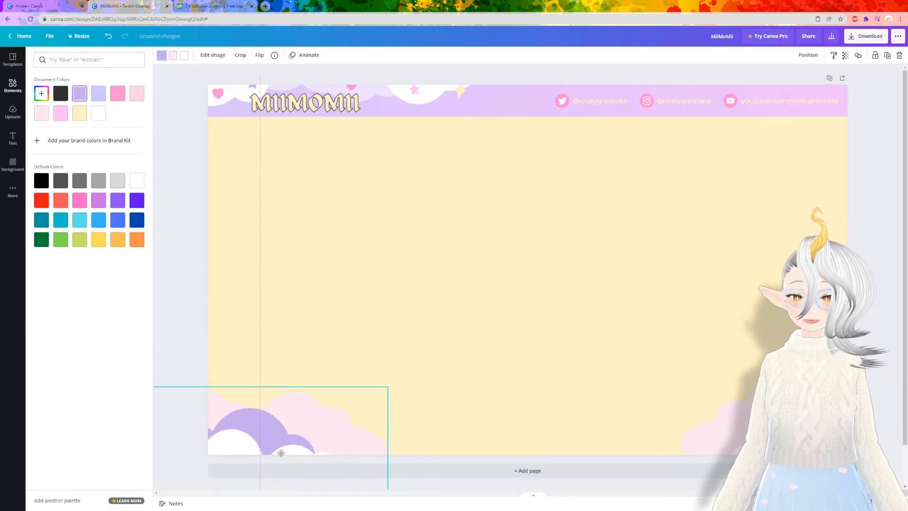
pyautogui.click(576, 340)
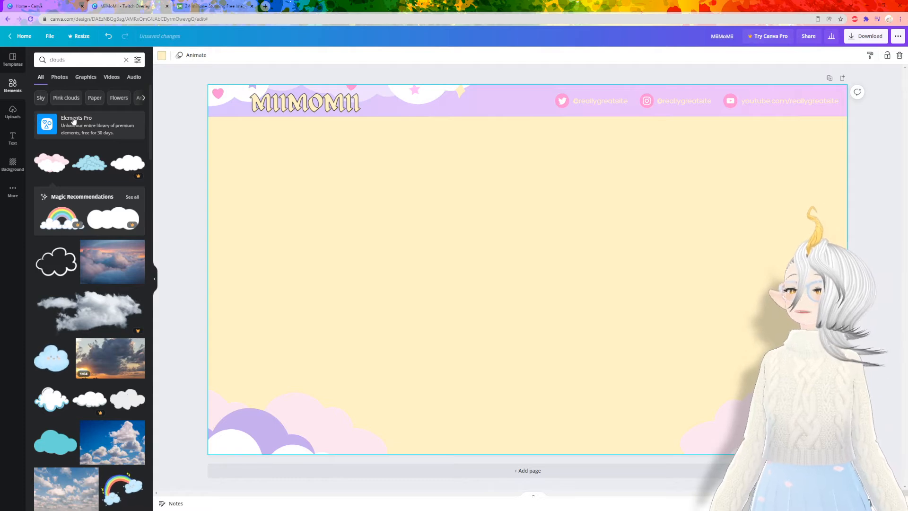
# Place a large purple circle from the lines and shapes elements partly off the page's left edge
pyautogui.click(13, 85)
pyautogui.click(13, 112)
pyautogui.click(13, 85)
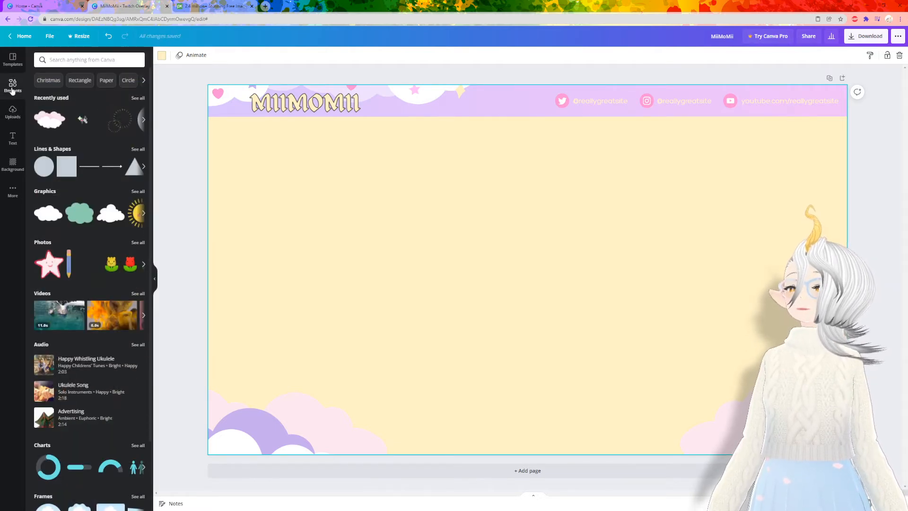
pyautogui.click(144, 150)
pyautogui.scroll(-2, 125, 185)
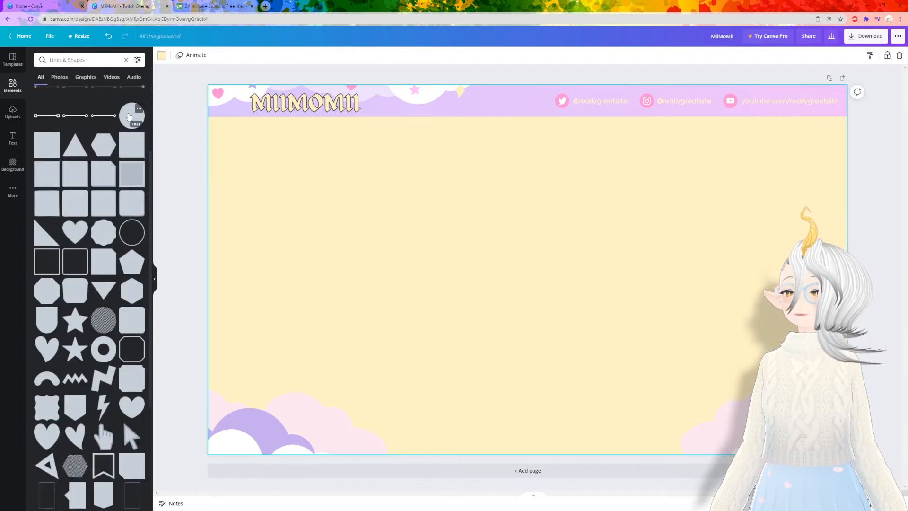
pyautogui.moveTo(128, 117); pyautogui.dragTo(218, 249)
# Duplicate the purple circle, recolor the copy pink and place it over the original at the page's left edge
pyautogui.rightClick(229, 242)
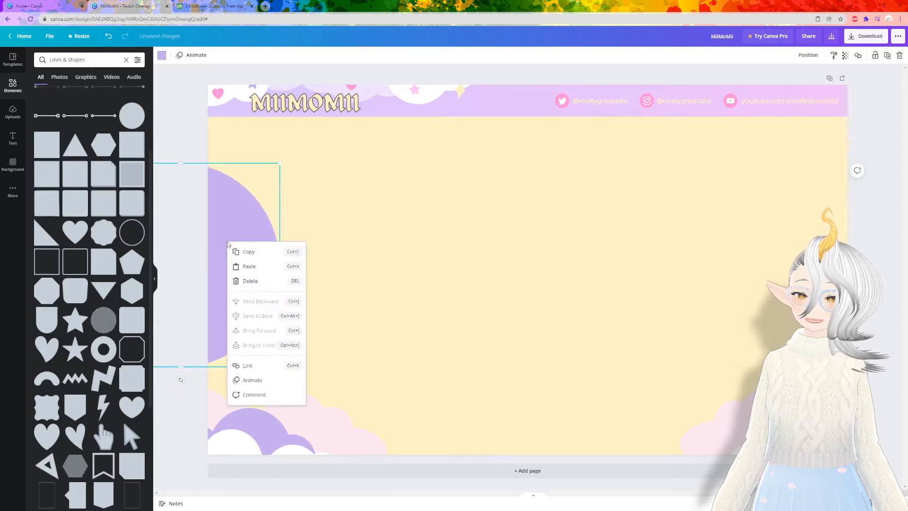
pyautogui.click(252, 254)
pyautogui.rightClick(250, 252)
pyautogui.click(273, 275)
pyautogui.moveTo(273, 275); pyautogui.dragTo(325, 227)
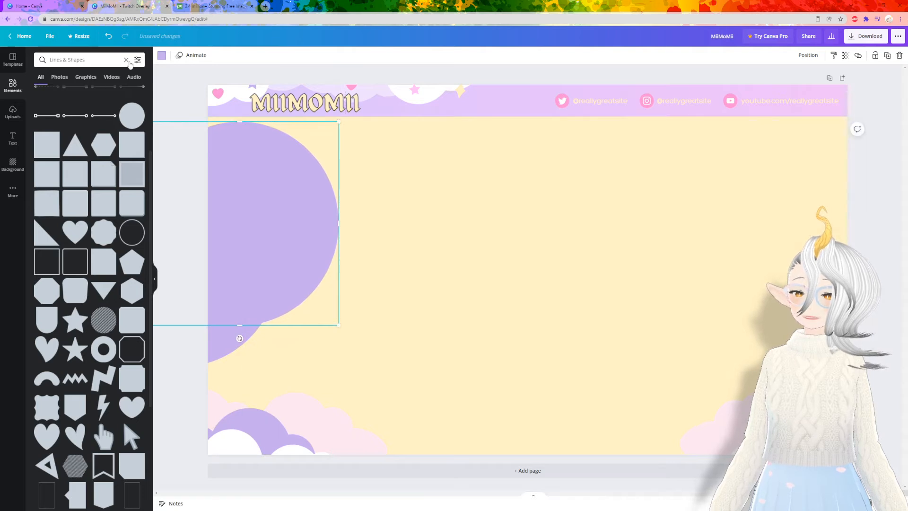
pyautogui.click(163, 57)
pyautogui.click(118, 93)
pyautogui.moveTo(265, 209); pyautogui.dragTo(199, 195)
# Delete the pink and purple circles from the page's left edge
pyautogui.rightClick(242, 204)
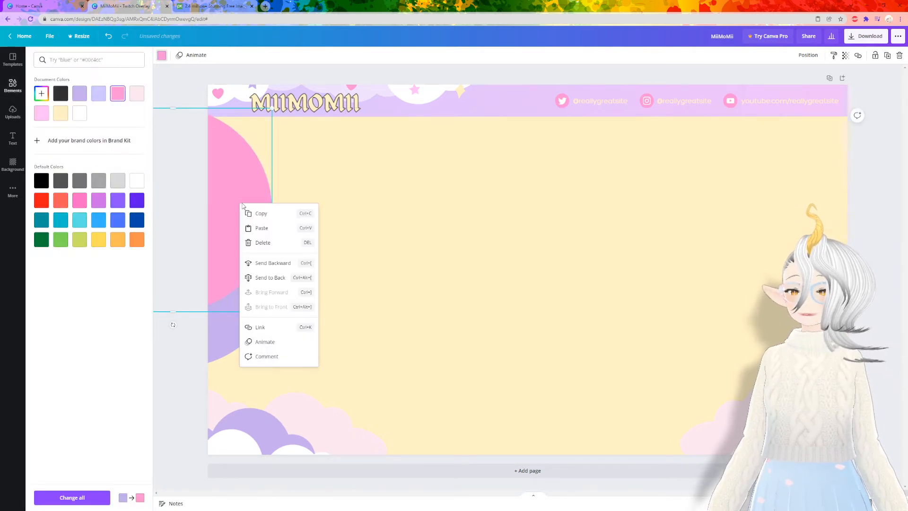
pyautogui.click(262, 243)
pyautogui.rightClick(251, 254)
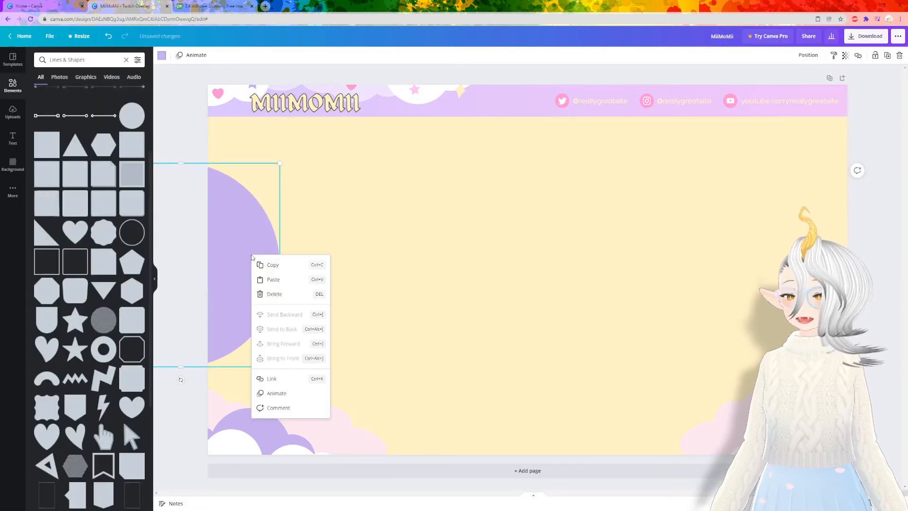
pyautogui.click(271, 293)
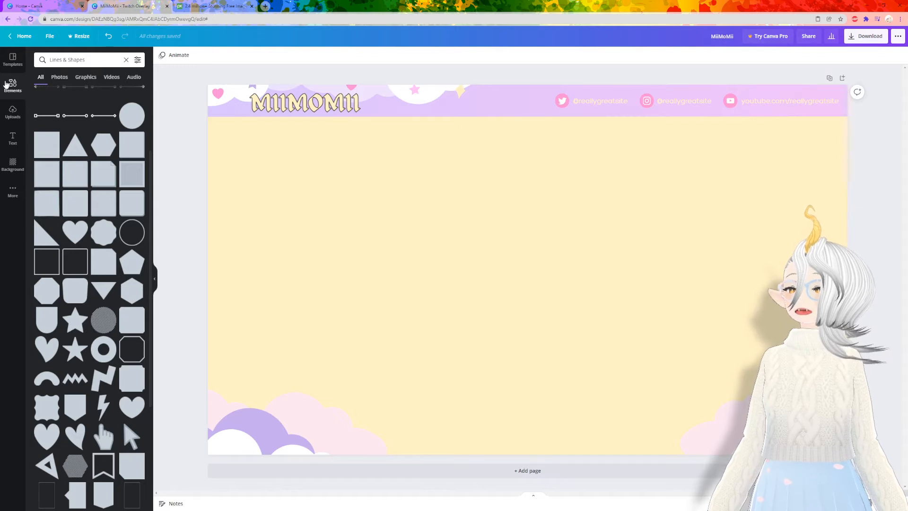
# Add the pastel sparkles graphic from the recently used graphics, shrink it and place it in the page's upper-left corner below the header
pyautogui.click(6, 85)
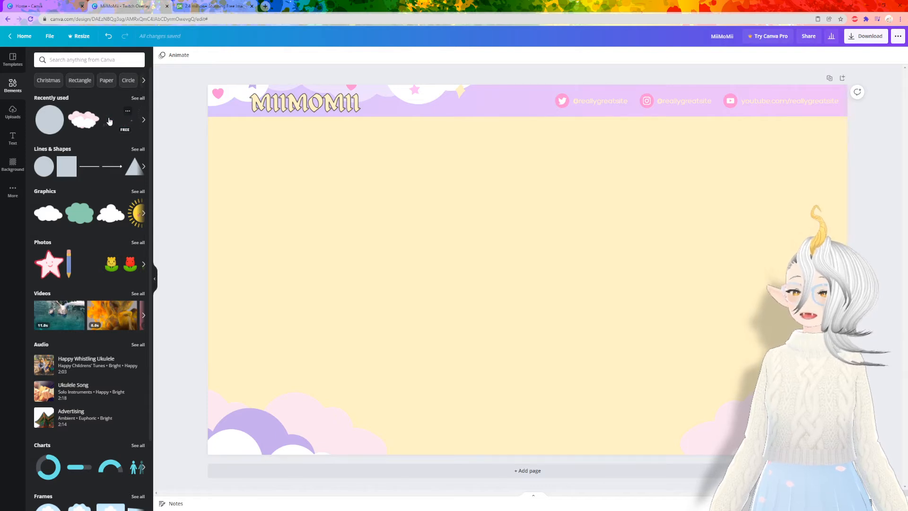
pyautogui.click(138, 191)
pyautogui.scroll(-1, 93, 199)
pyautogui.scroll(-4, 93, 199)
pyautogui.scroll(-4, 114, 174)
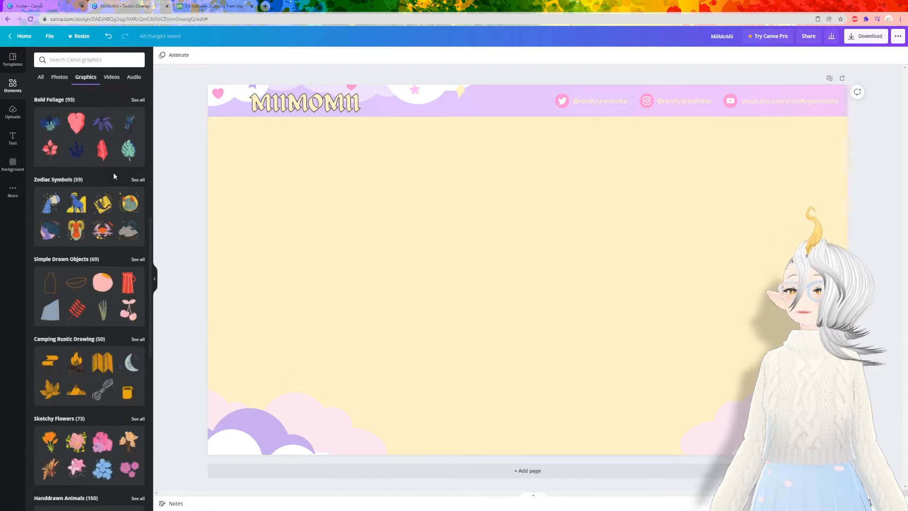
pyautogui.scroll(8, 116, 172)
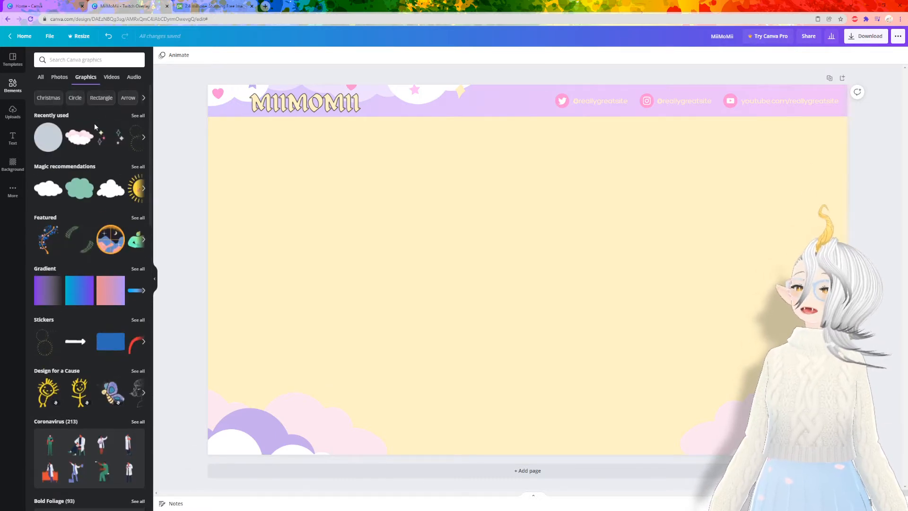
pyautogui.moveTo(259, 182); pyautogui.dragTo(462, 270)
pyautogui.moveTo(230, 133); pyautogui.dragTo(527, 298)
pyautogui.moveTo(619, 335); pyautogui.dragTo(307, 188)
pyautogui.moveTo(215, 152); pyautogui.dragTo(322, 213)
pyautogui.moveTo(385, 252); pyautogui.dragTo(281, 167)
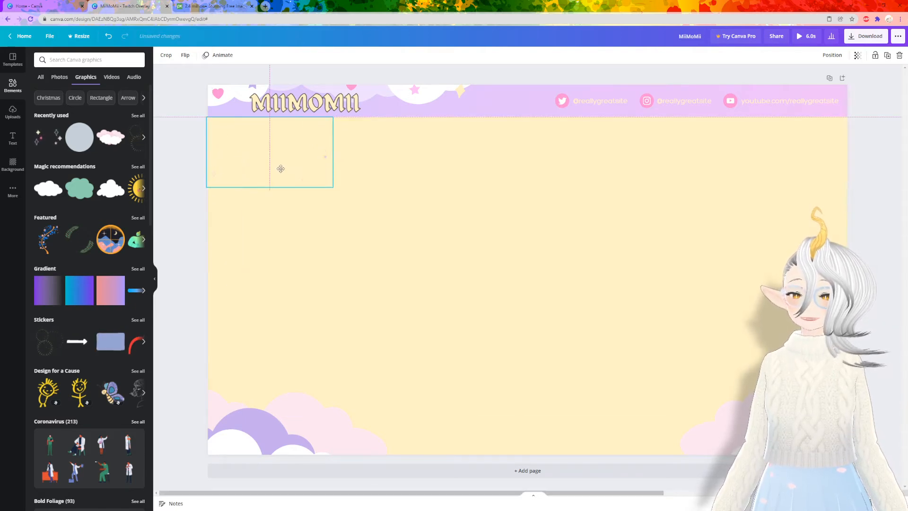
# Copy and paste the sparkles graphic, placing the duplicate near the page's right edge above the lower-right cloud
pyautogui.rightClick(298, 165)
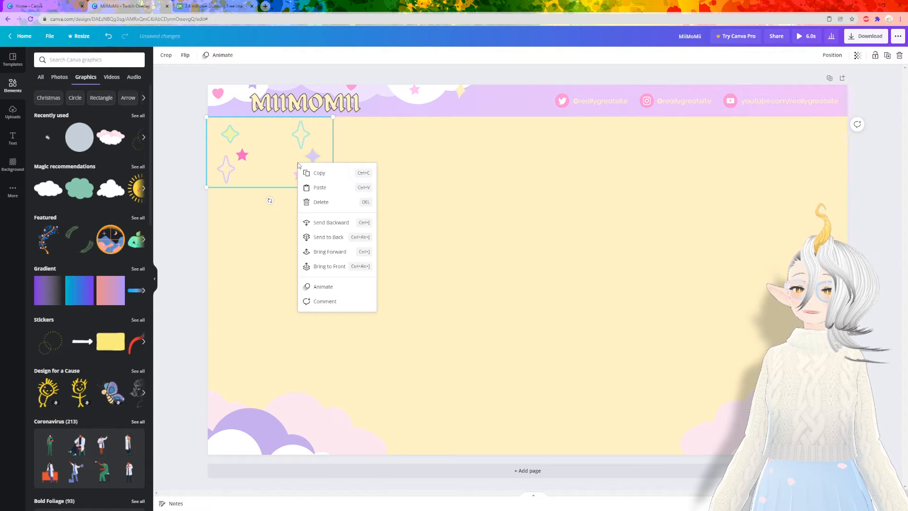
pyautogui.click(318, 174)
pyautogui.rightClick(319, 173)
pyautogui.click(343, 200)
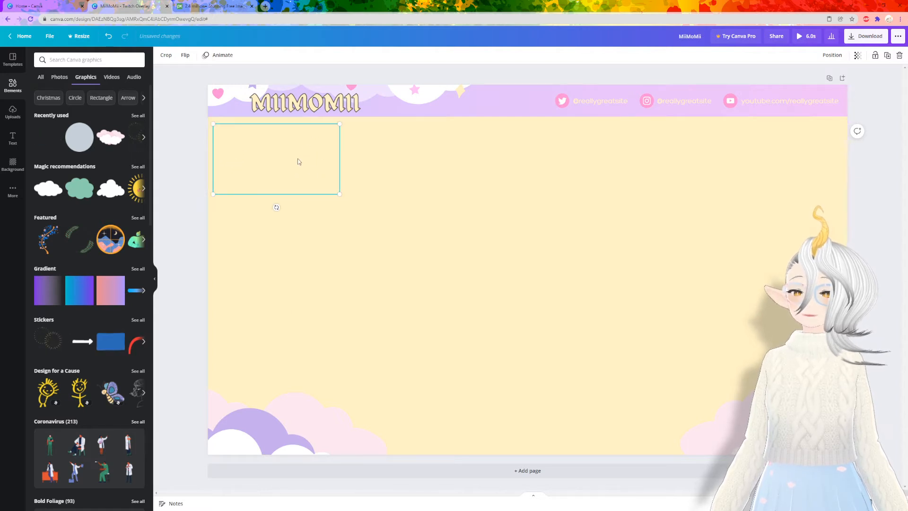
pyautogui.moveTo(298, 162); pyautogui.dragTo(812, 355)
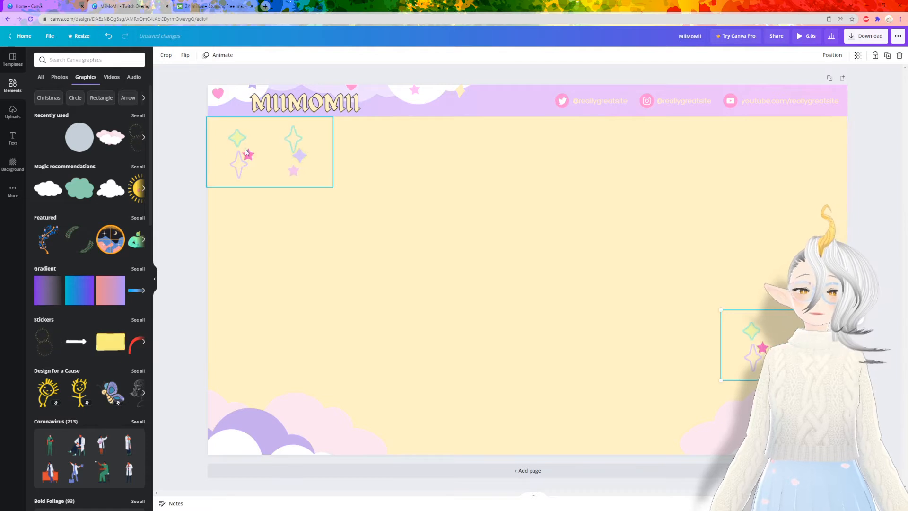
pyautogui.click(500, 255)
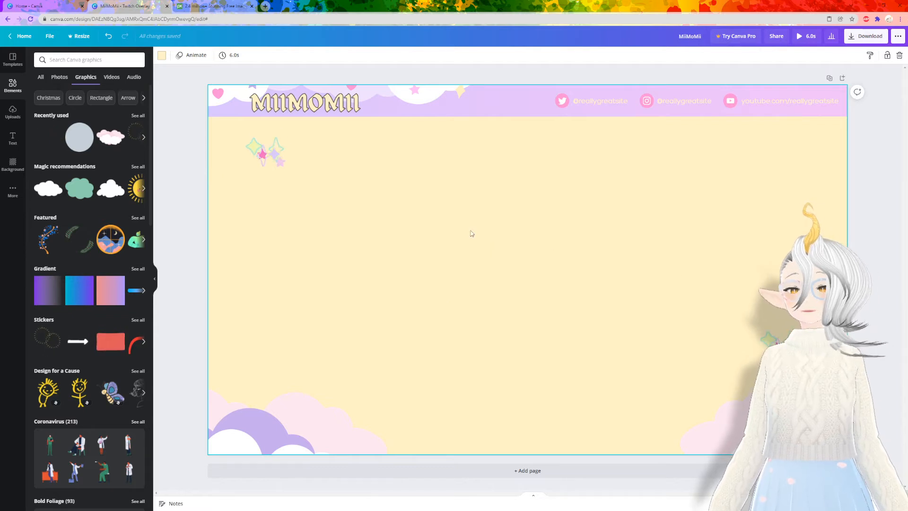
# Add the glowing "Sparkle" script text style across the page and change its wording to "Hello"
pyautogui.click(12, 137)
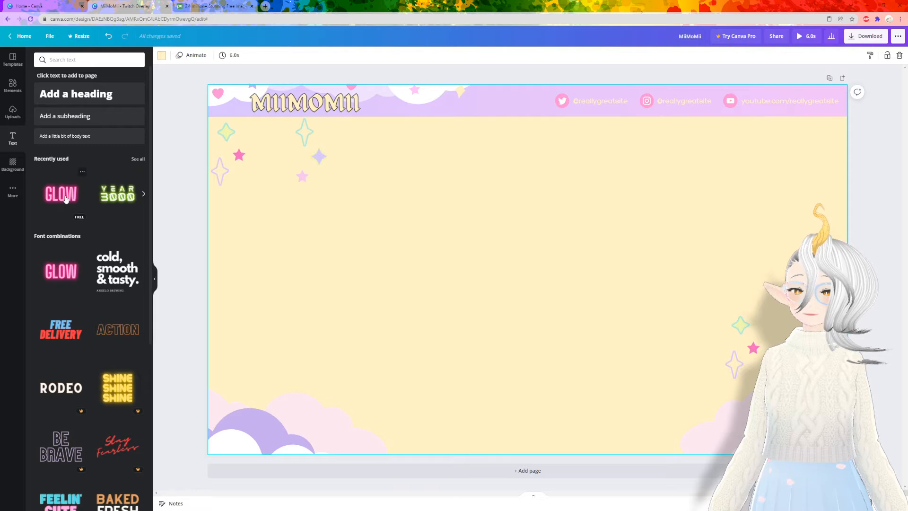
pyautogui.scroll(-5, 80, 195)
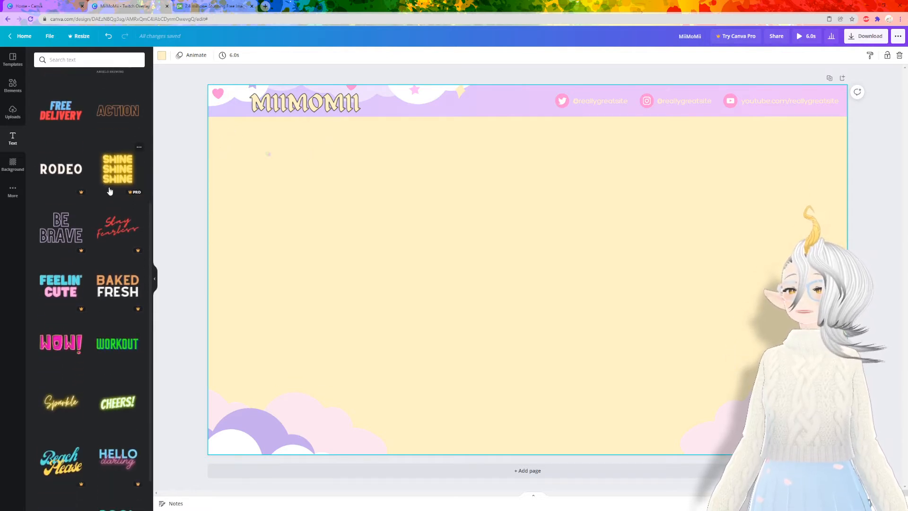
pyautogui.scroll(-4, 84, 251)
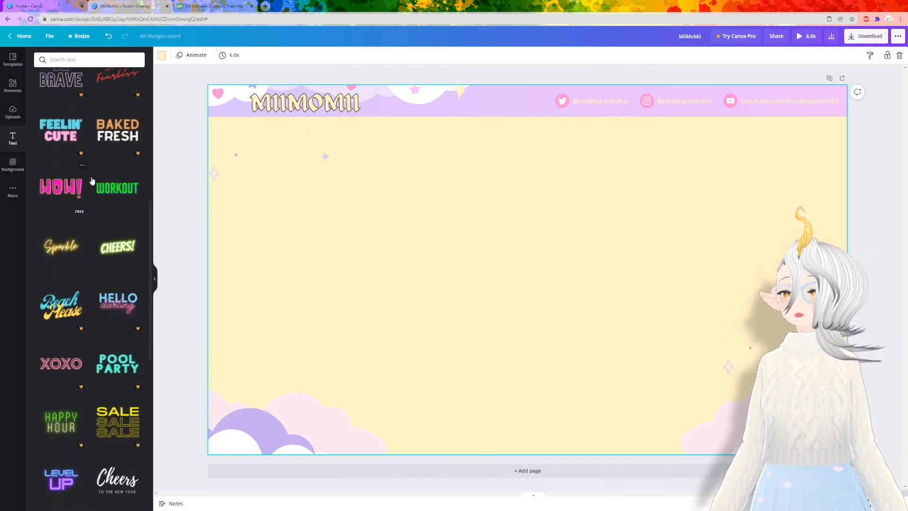
pyautogui.scroll(-2, 92, 181)
pyautogui.click(60, 177)
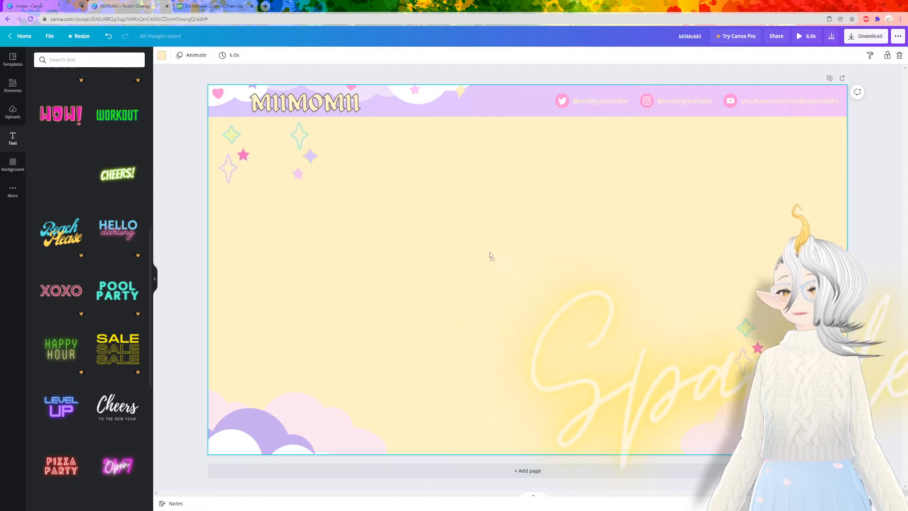
pyautogui.moveTo(481, 271); pyautogui.dragTo(487, 269)
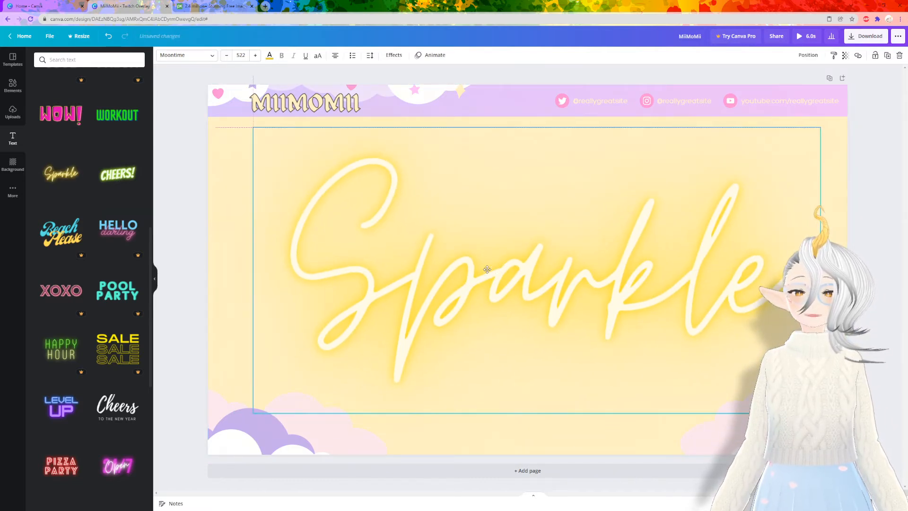
pyautogui.doubleClick(487, 269)
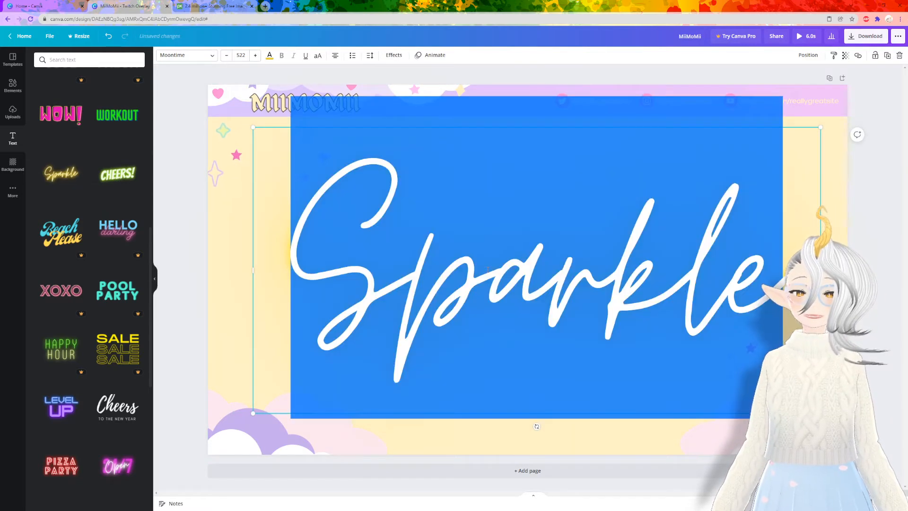
pyautogui.write('Hello')
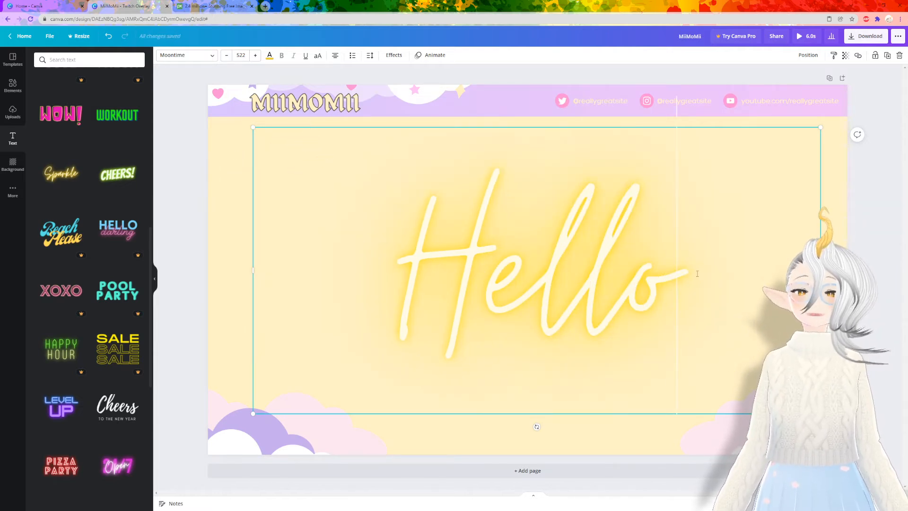
# Recolor the "Hello" text with the document's pink and delete it from the page
pyautogui.click(270, 55)
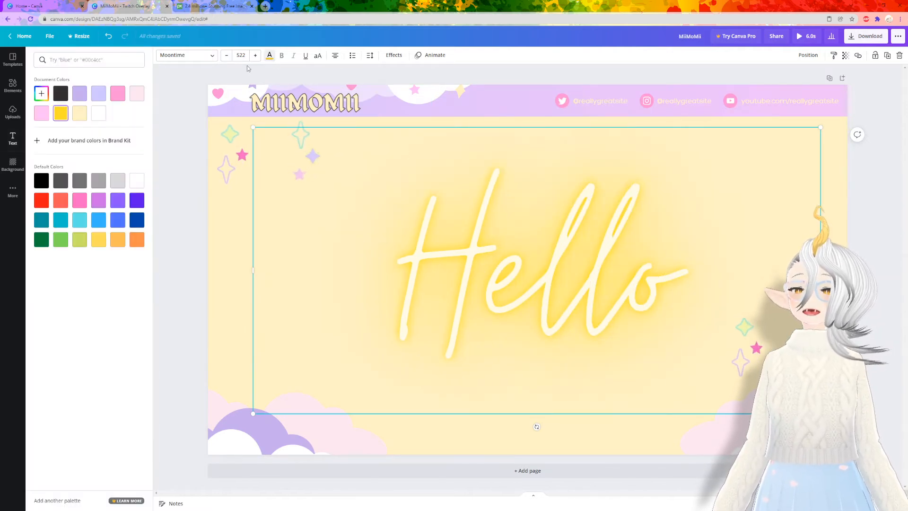
pyautogui.click(118, 94)
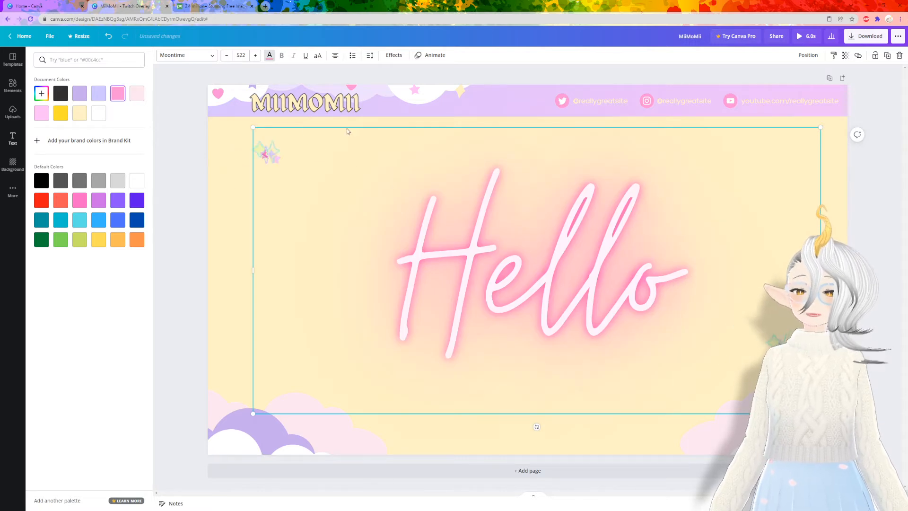
pyautogui.press('Delete')
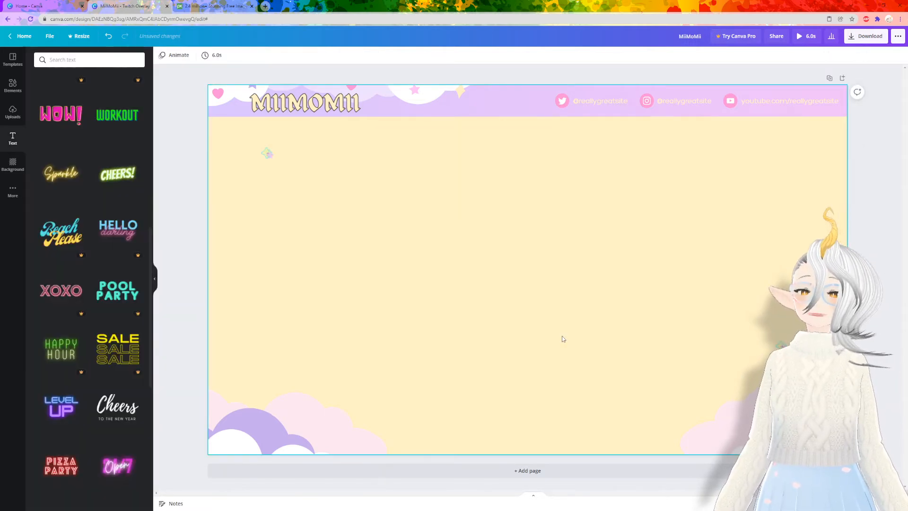
# Add the pink neon "GLOW" text style to the page and set its font size to 64
pyautogui.scroll(5, 79, 183)
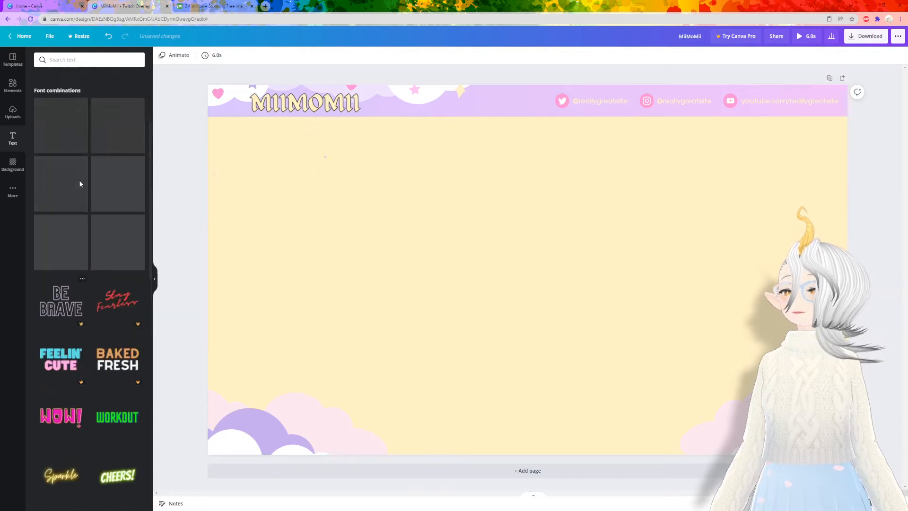
pyautogui.scroll(3, 79, 180)
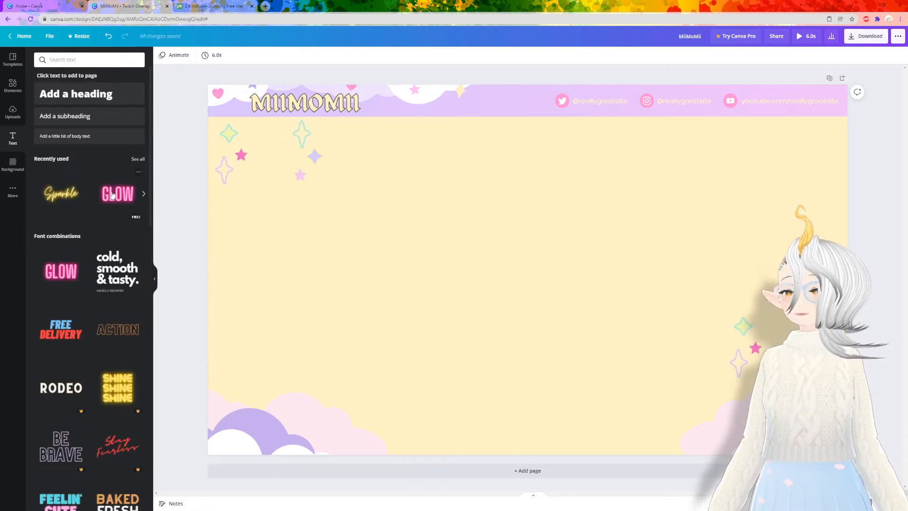
pyautogui.moveTo(112, 195); pyautogui.dragTo(424, 219)
pyautogui.moveTo(308, 155); pyautogui.dragTo(310, 156)
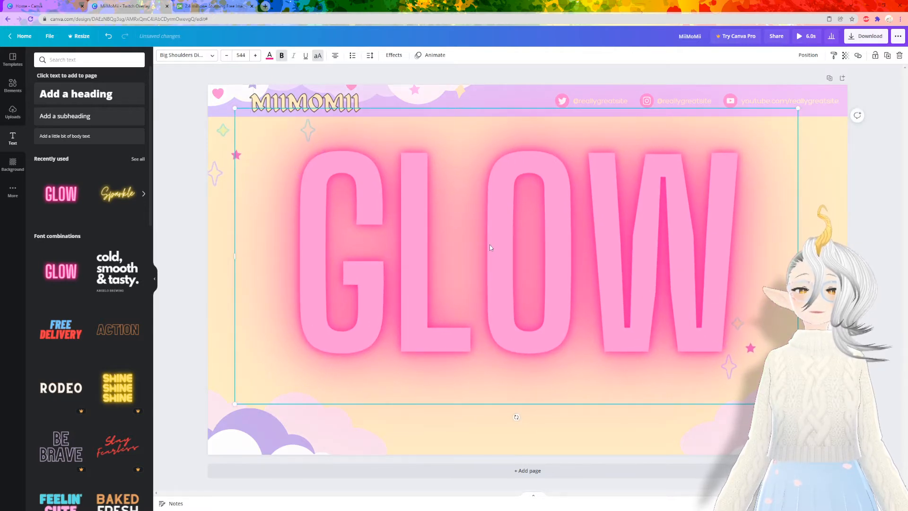
pyautogui.doubleClick(491, 248)
pyautogui.click(490, 244)
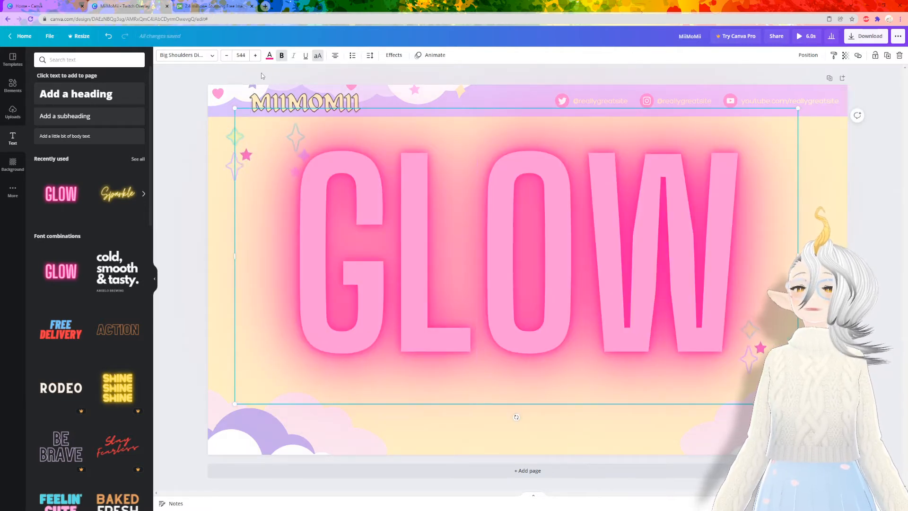
pyautogui.click(240, 56)
pyautogui.click(248, 292)
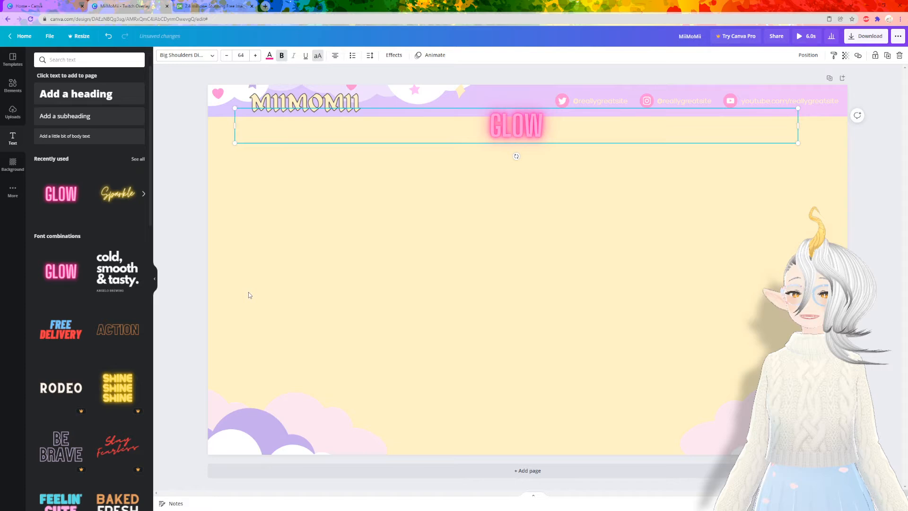
# Move the "GLOW" text box to the middle of the page and scale it to about 1,252 by 315
pyautogui.moveTo(234, 109); pyautogui.dragTo(494, 258)
pyautogui.moveTo(436, 260); pyautogui.dragTo(224, 205)
pyautogui.moveTo(395, 204); pyautogui.dragTo(504, 212)
pyautogui.moveTo(331, 295); pyautogui.dragTo(254, 410)
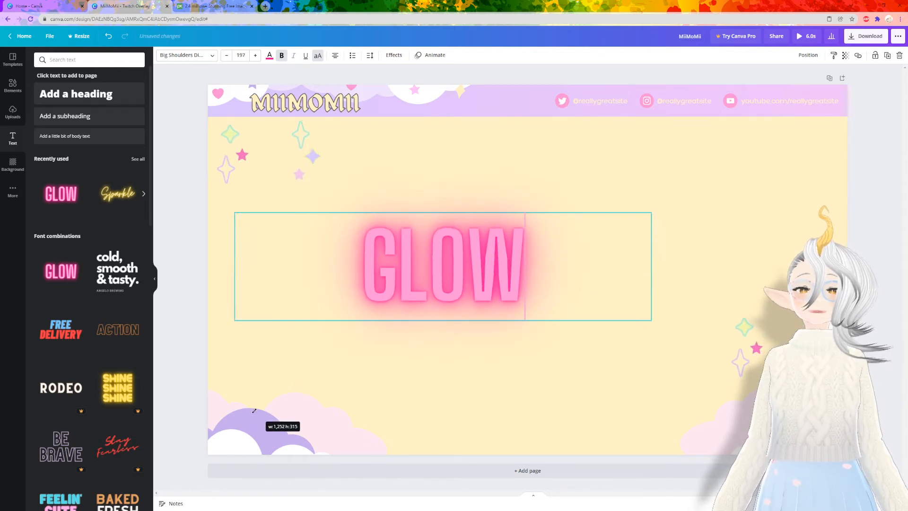
# Replace the "GLOW" wording with "STARTING SOON"
pyautogui.doubleClick(534, 265)
pyautogui.write('S')
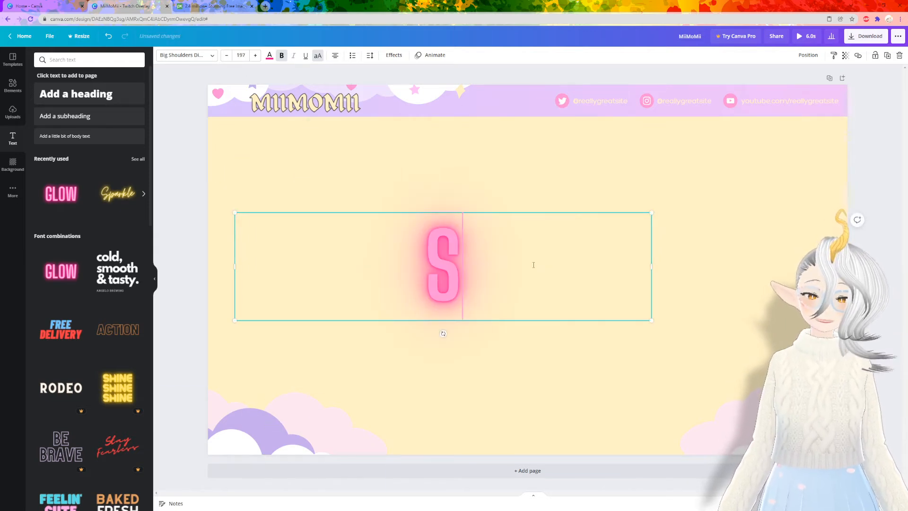
pyautogui.write('TARTING SOON')
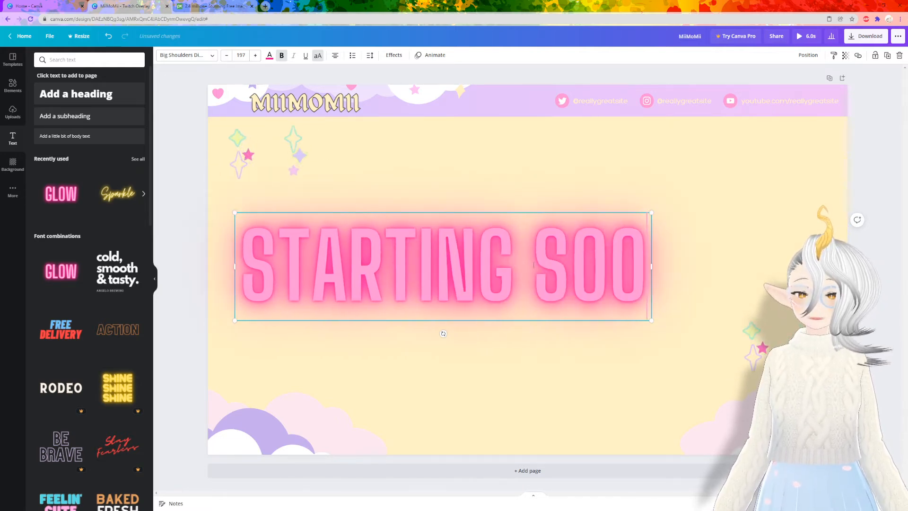
# Enlarge the "STARTING SOON" text to font size 267 on two lines and center it between header and clouds
pyautogui.moveTo(494, 210); pyautogui.dragTo(574, 169)
pyautogui.moveTo(318, 176); pyautogui.dragTo(230, 131)
pyautogui.moveTo(730, 370); pyautogui.dragTo(794, 398)
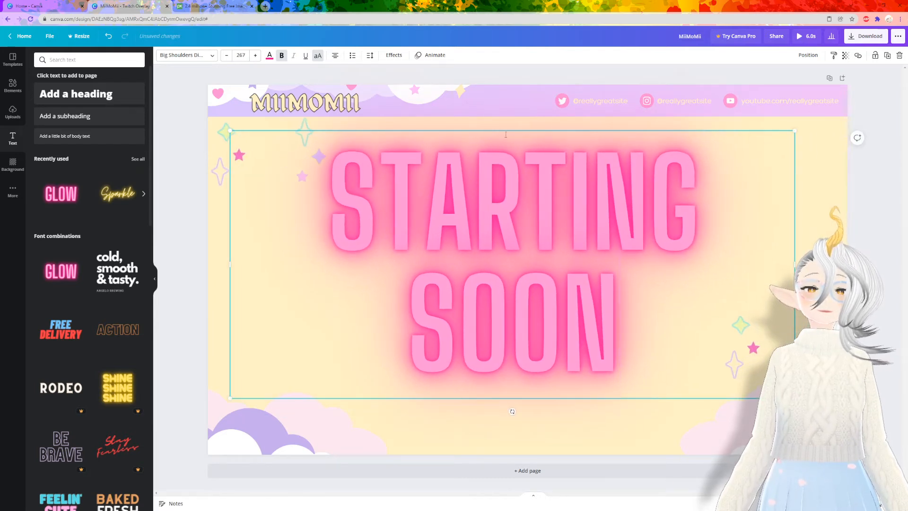
pyautogui.moveTo(505, 130)
pyautogui.mouseDown()
pyautogui.moveTo(504, 148)
pyautogui.moveTo(503, 138)
pyautogui.mouseUp()
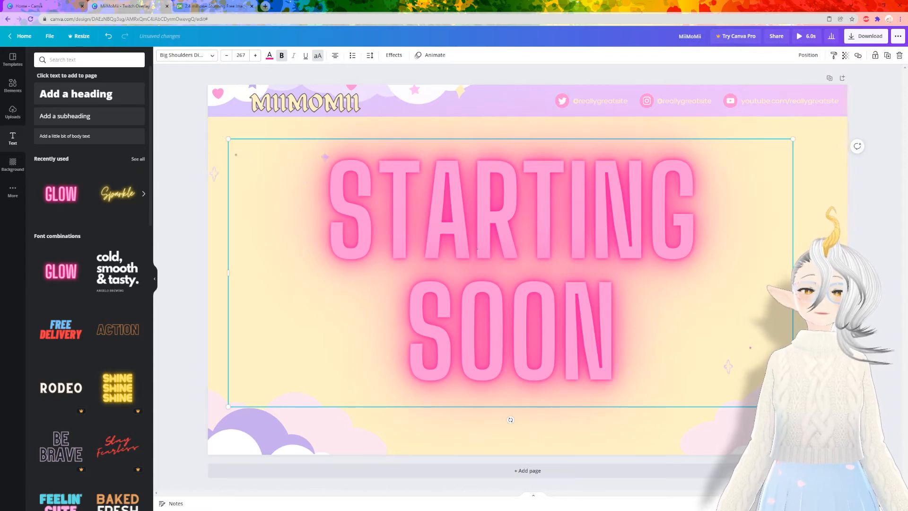
# Recolor the "STARTING SOON" text with the document's light purple and shift it slightly down
pyautogui.click(270, 55)
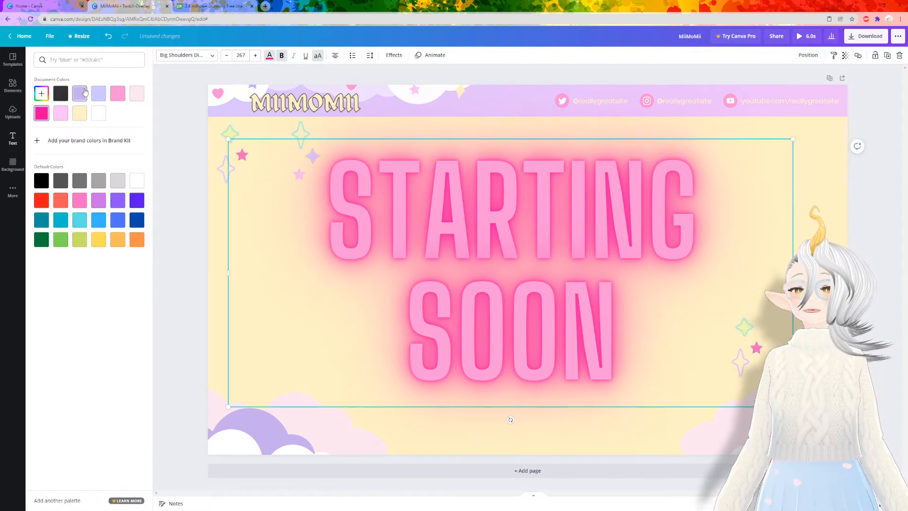
pyautogui.click(79, 93)
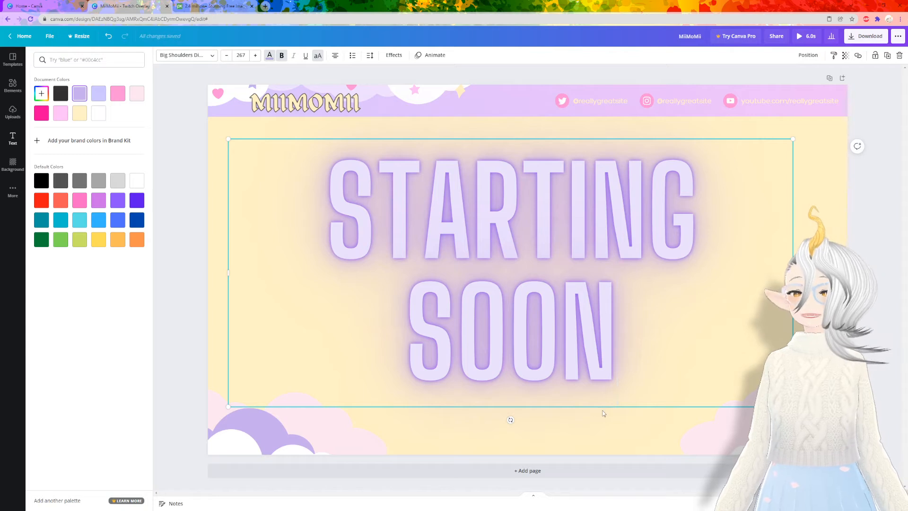
pyautogui.moveTo(542, 137); pyautogui.dragTo(538, 141)
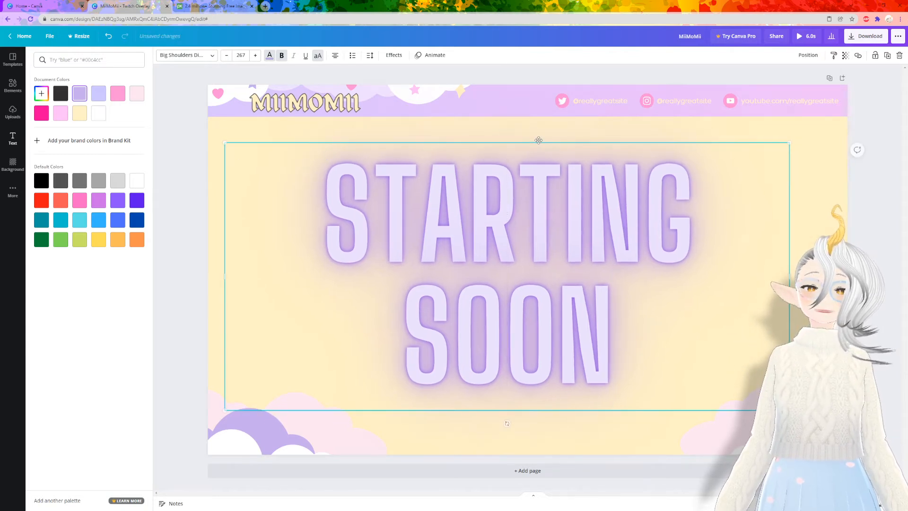
# Enlarge the upper-left sparkles graphic until it overlaps the first letter of "STARTING" and bring it forward two levels
pyautogui.click(321, 185)
pyautogui.moveTo(330, 188); pyautogui.dragTo(358, 201)
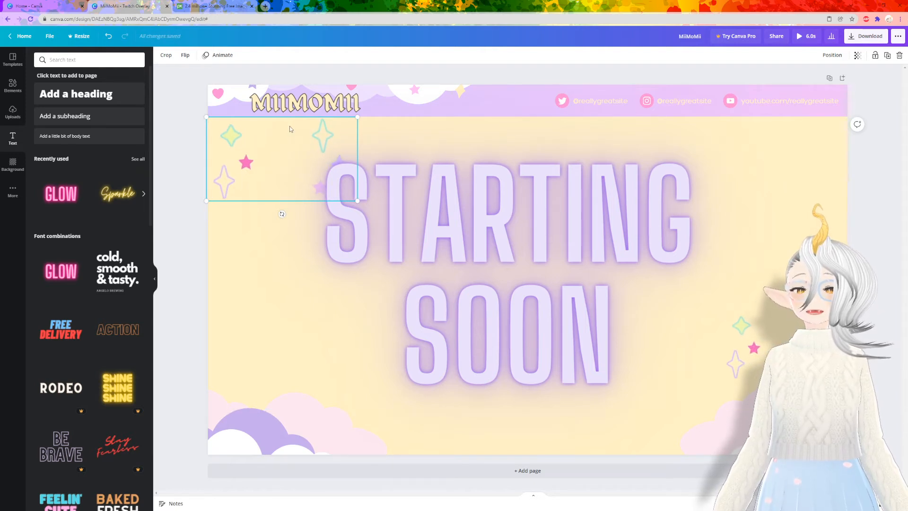
pyautogui.rightClick(291, 136)
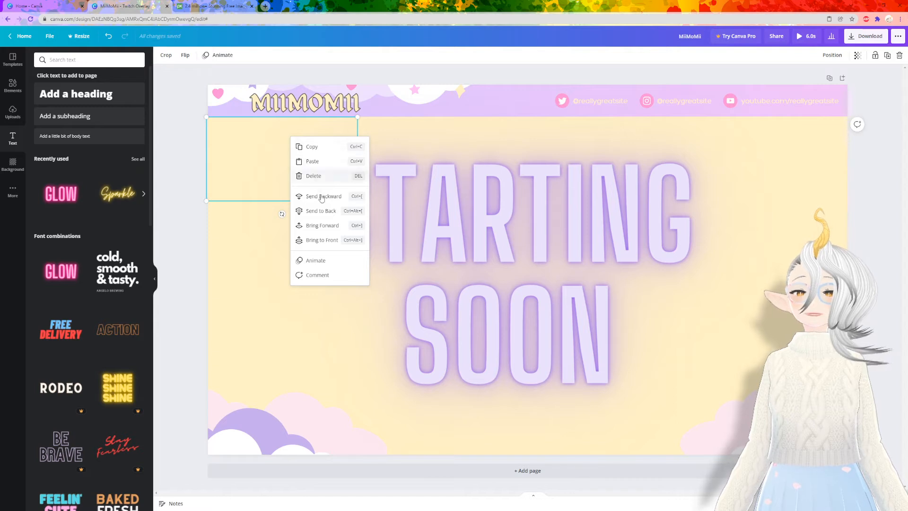
pyautogui.click(324, 225)
pyautogui.rightClick(276, 134)
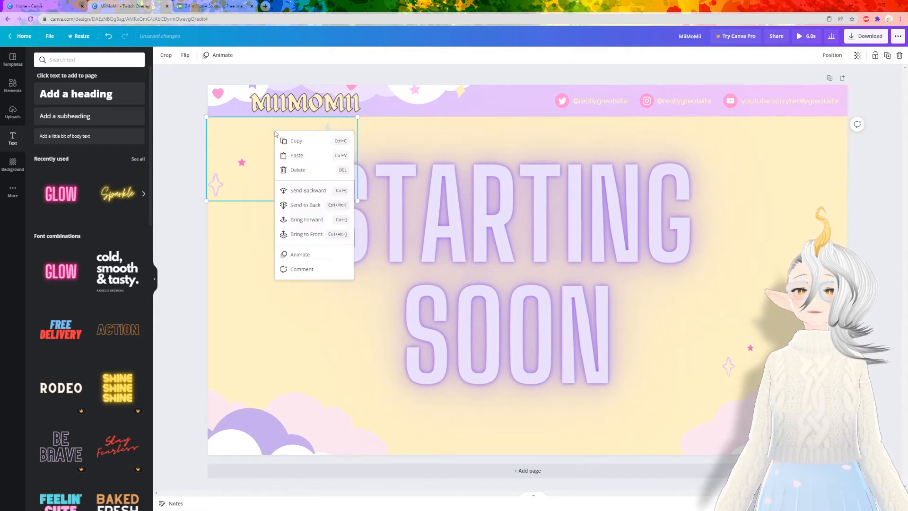
pyautogui.click(321, 219)
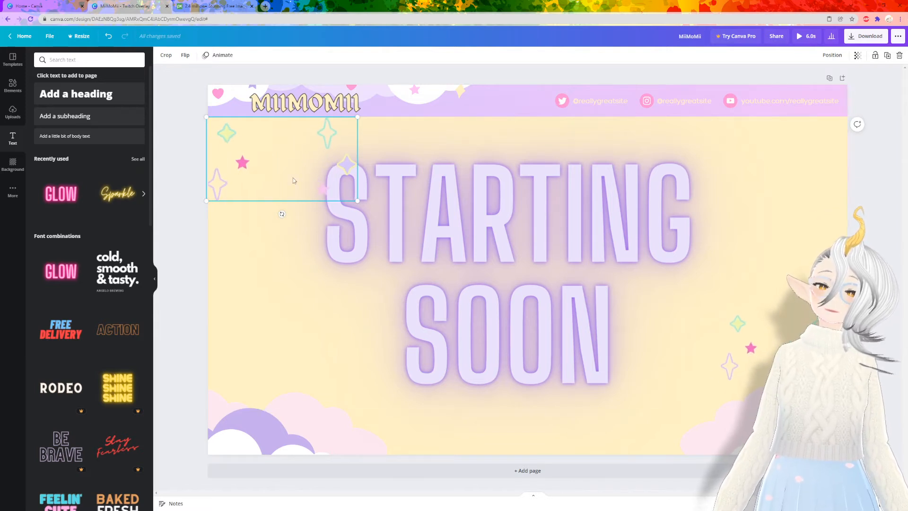
# Send the upper-left sparkles graphic backward so it sits behind the "STARTING SOON" text
pyautogui.rightClick(289, 133)
pyautogui.click(324, 191)
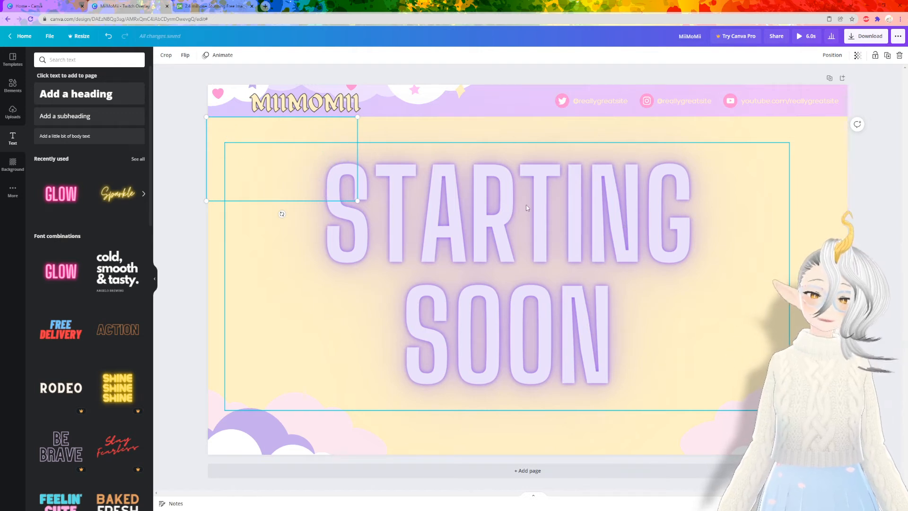
pyautogui.click(469, 212)
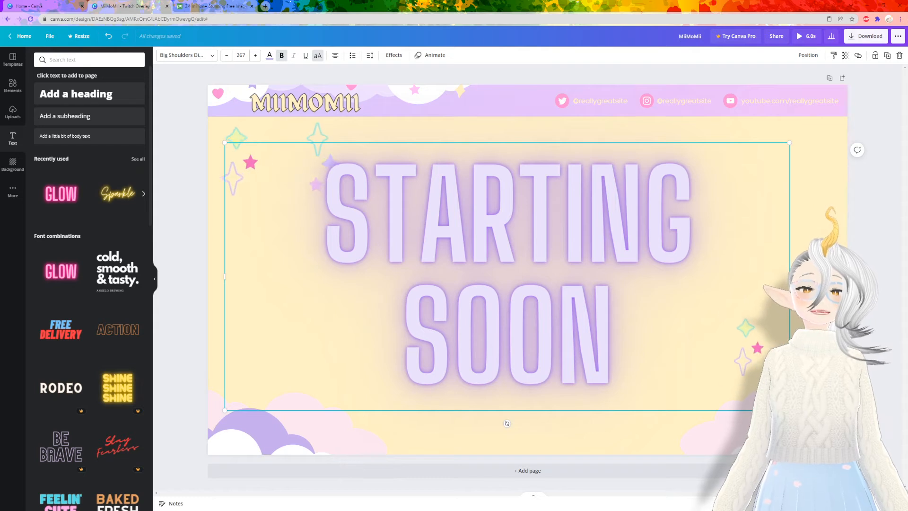
pyautogui.click(885, 234)
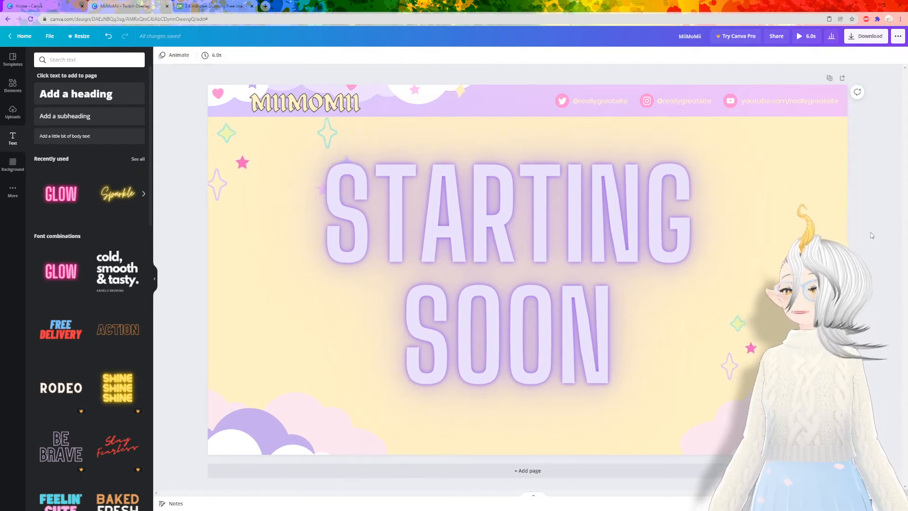
# Apply the Burst text animation to "STARTING SOON" and change its font to Celandine
pyautogui.click(518, 190)
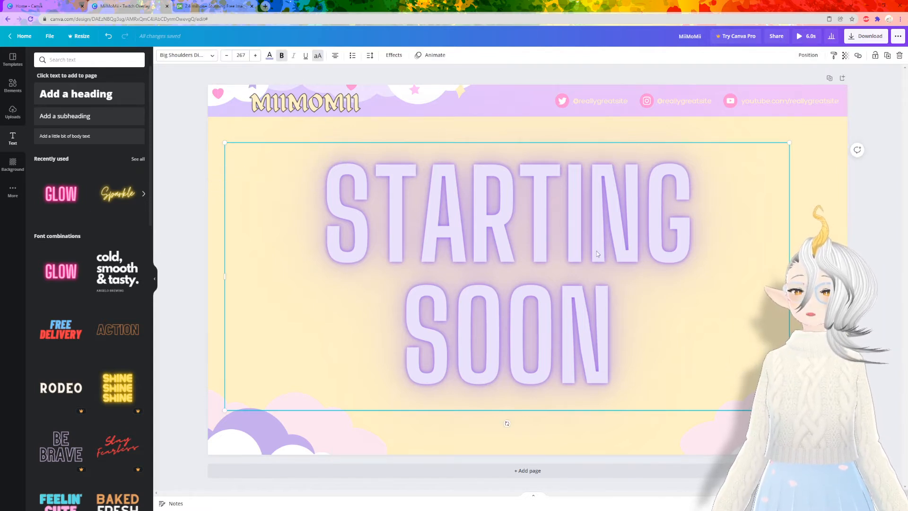
pyautogui.click(428, 55)
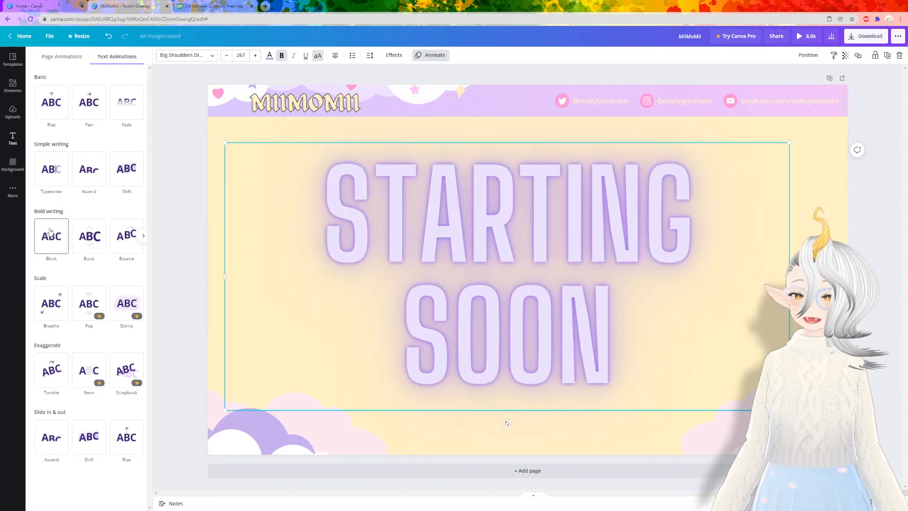
pyautogui.click(89, 238)
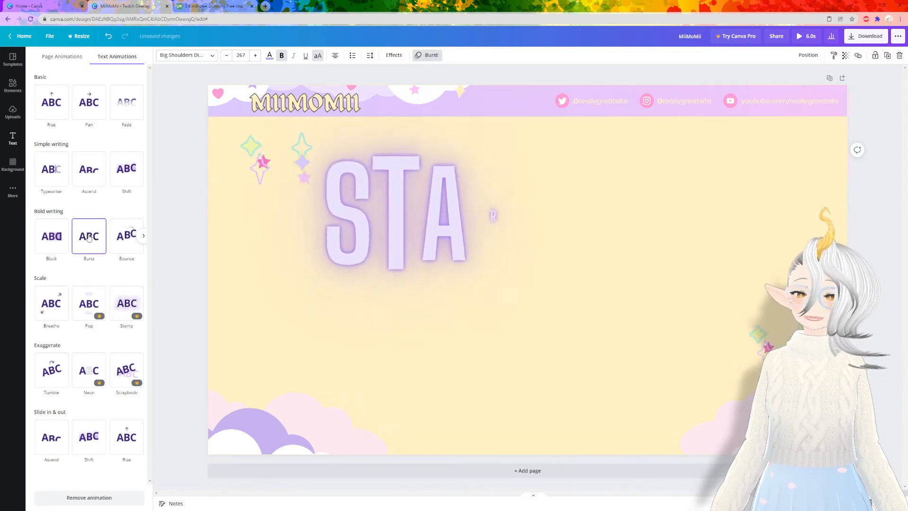
pyautogui.click(196, 56)
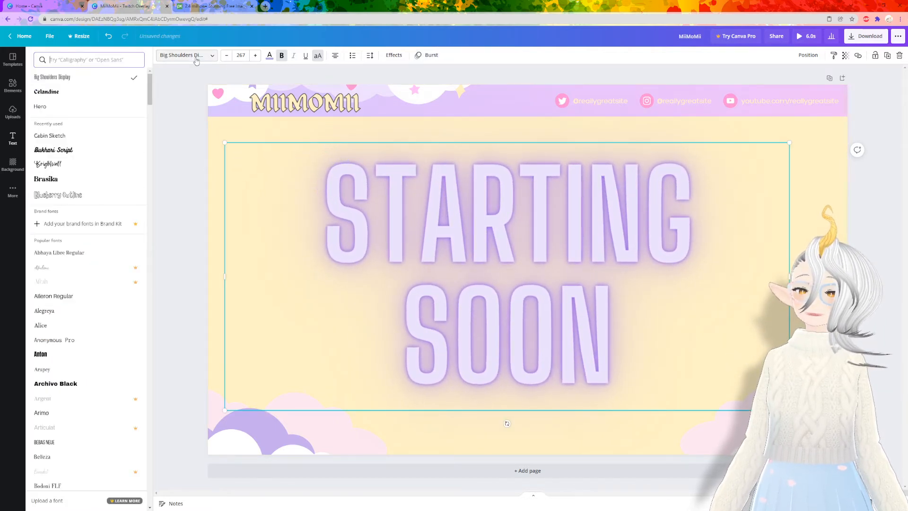
pyautogui.click(122, 97)
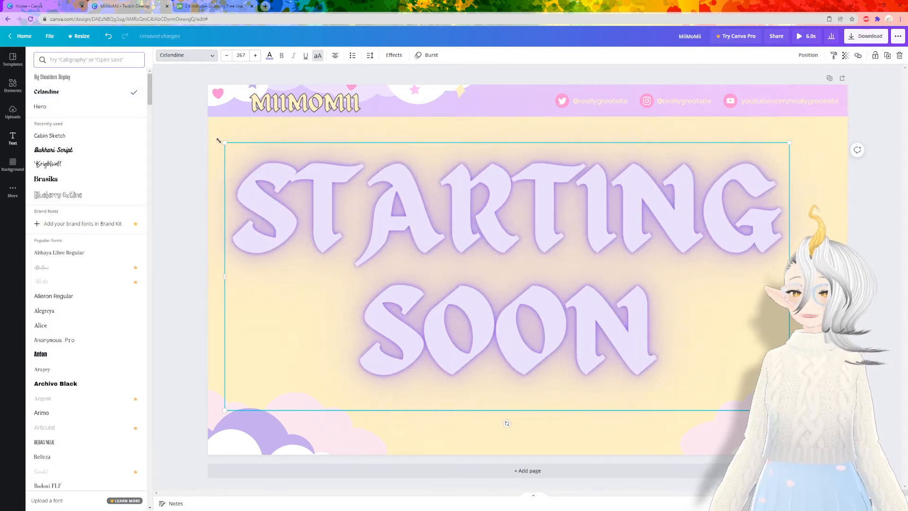
# Scale the "STARTING SOON" text down to font size 221 in the middle of the page and append "..." to it
pyautogui.moveTo(224, 142); pyautogui.dragTo(318, 192)
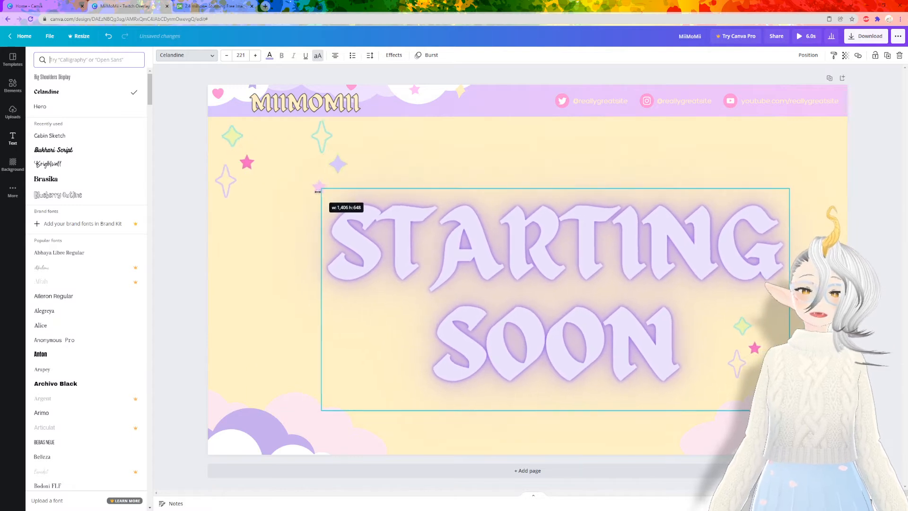
pyautogui.moveTo(515, 190); pyautogui.dragTo(477, 169)
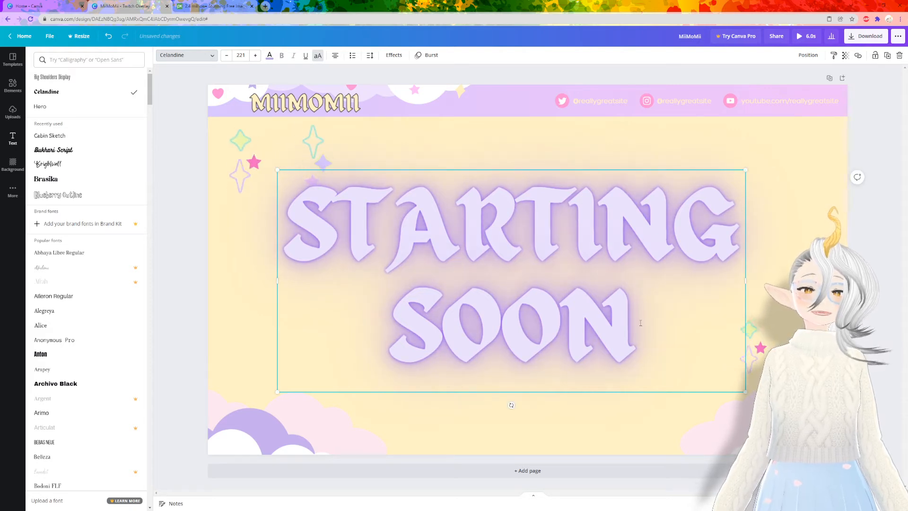
pyautogui.write('...')
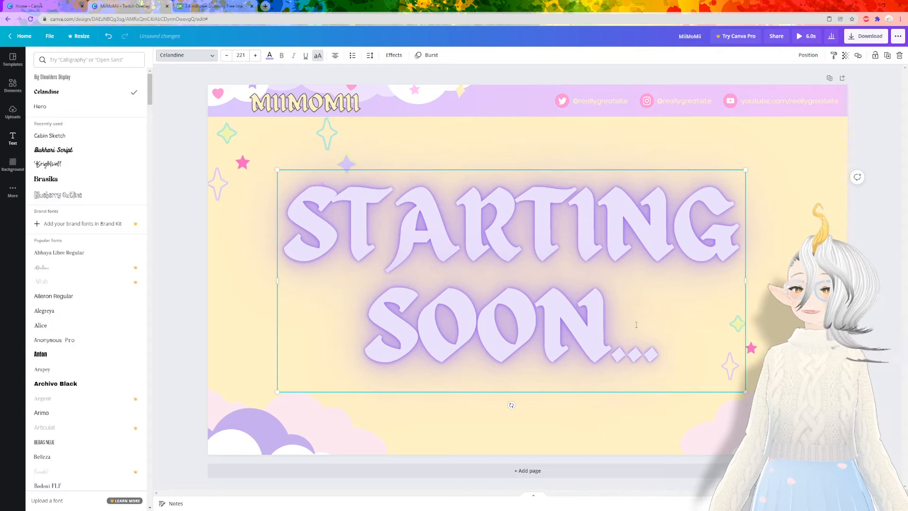
pyautogui.click(886, 127)
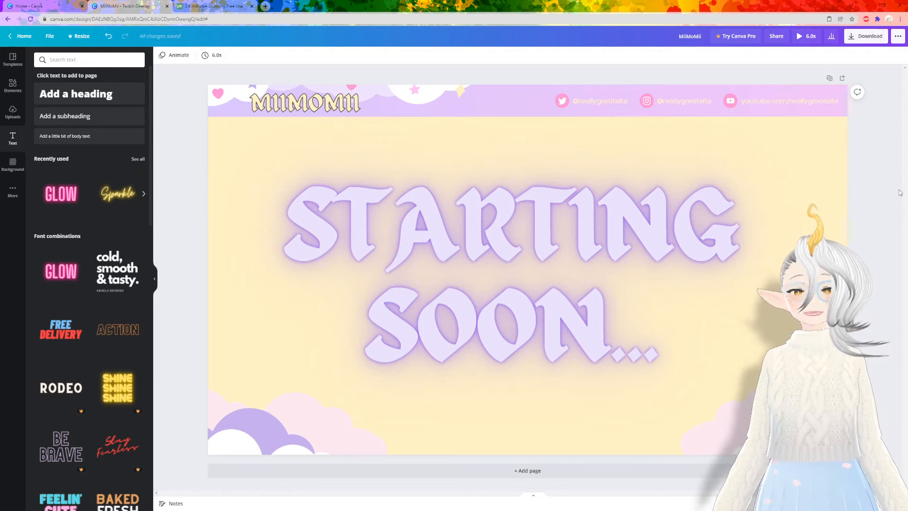
# Preview the animated overlay, replay it once and close the preview
pyautogui.click(800, 38)
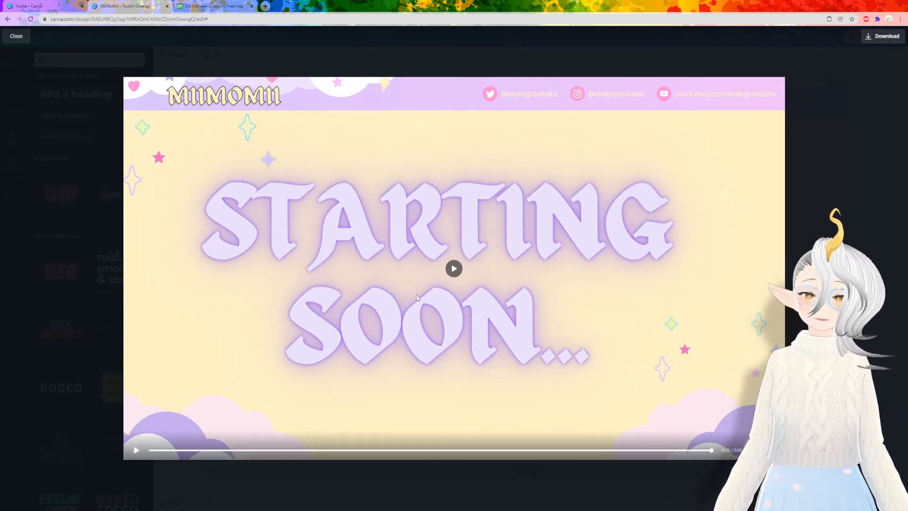
pyautogui.click(454, 269)
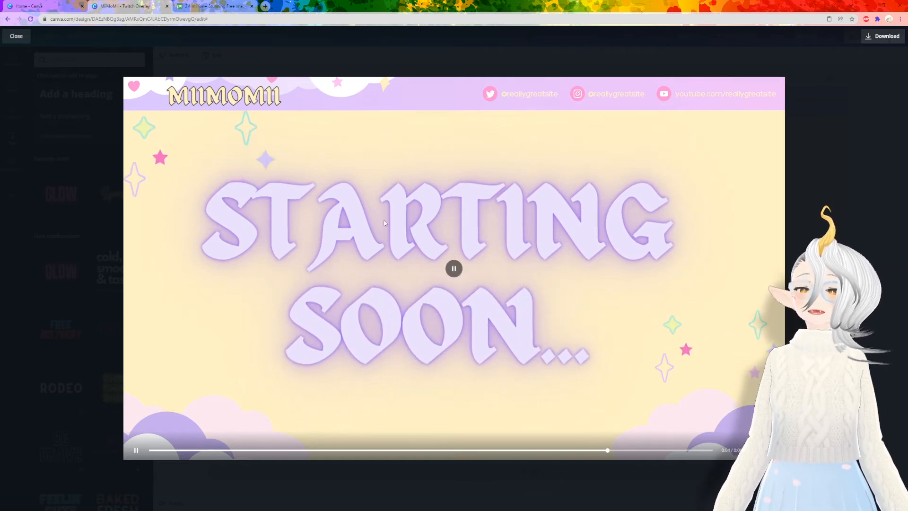
pyautogui.click(855, 200)
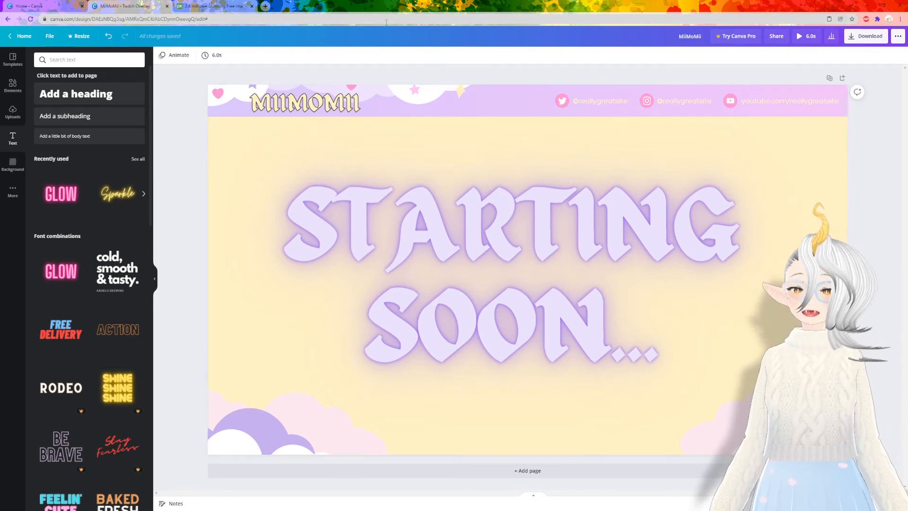
# Switch to the Pixabay site and search its free stock videos for "stars"
pyautogui.click(193, 7)
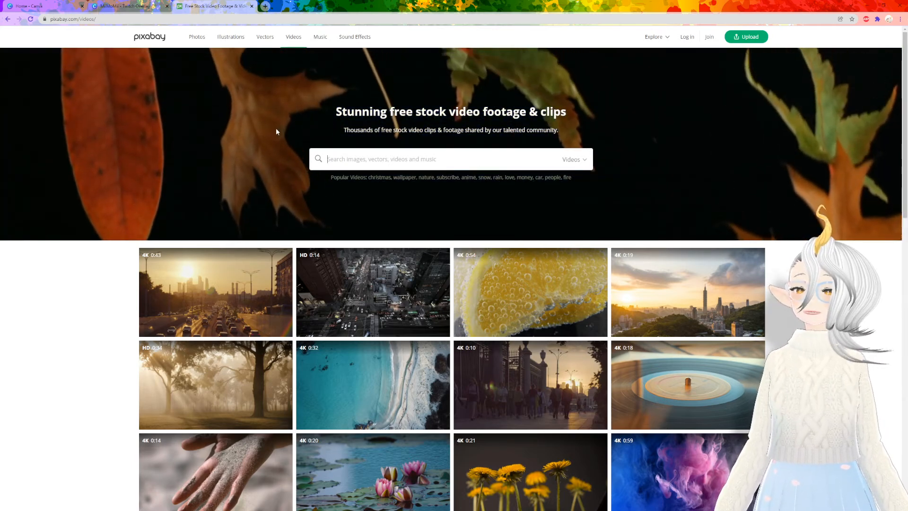
pyautogui.click(127, 6)
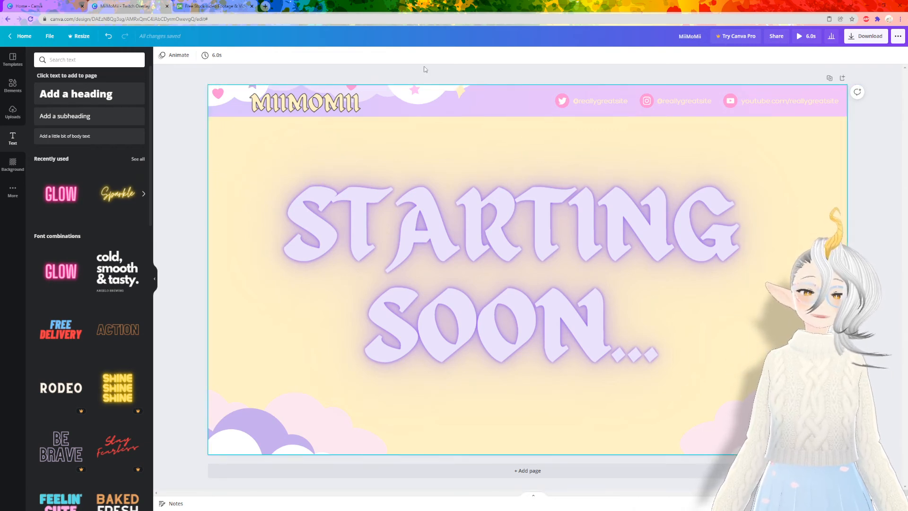
pyautogui.click(215, 6)
pyautogui.click(407, 161)
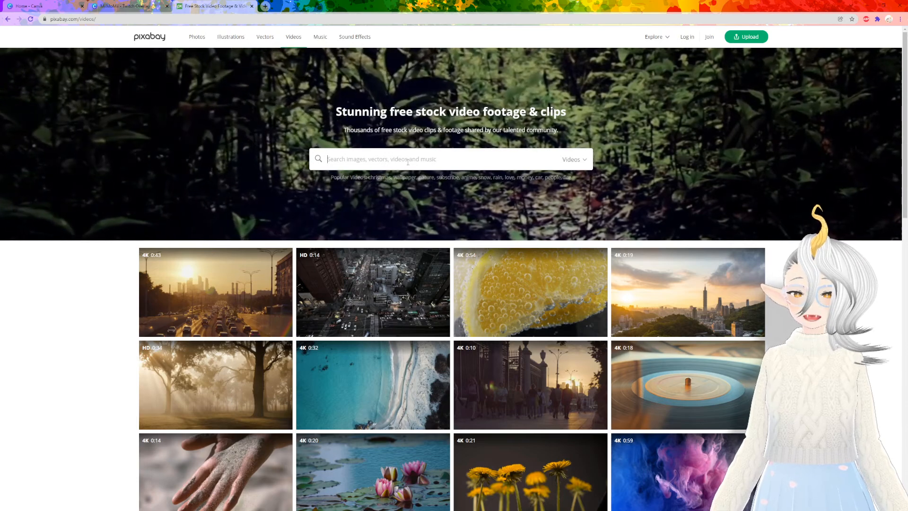
pyautogui.write('stars')
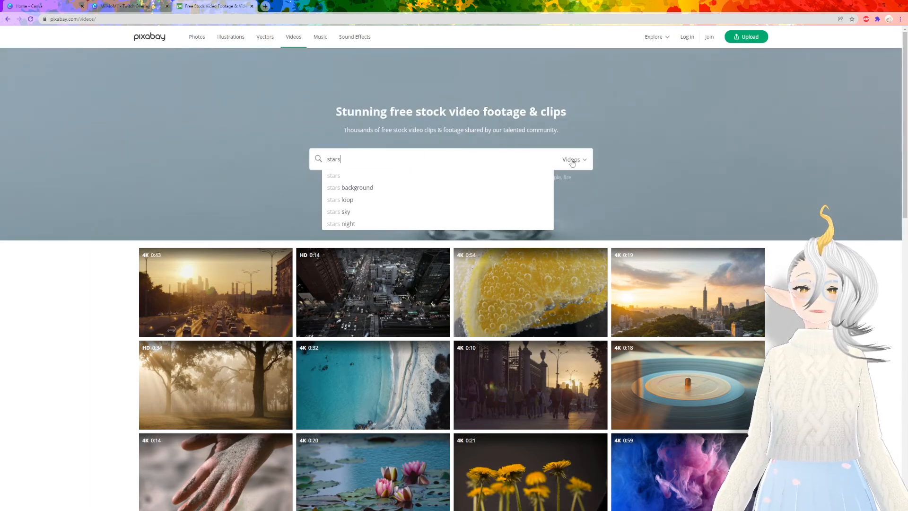
pyautogui.press('Return')
# Browse the star video results, open the pink rotating stars clip and play it
pyautogui.scroll(-15, 655, 255)
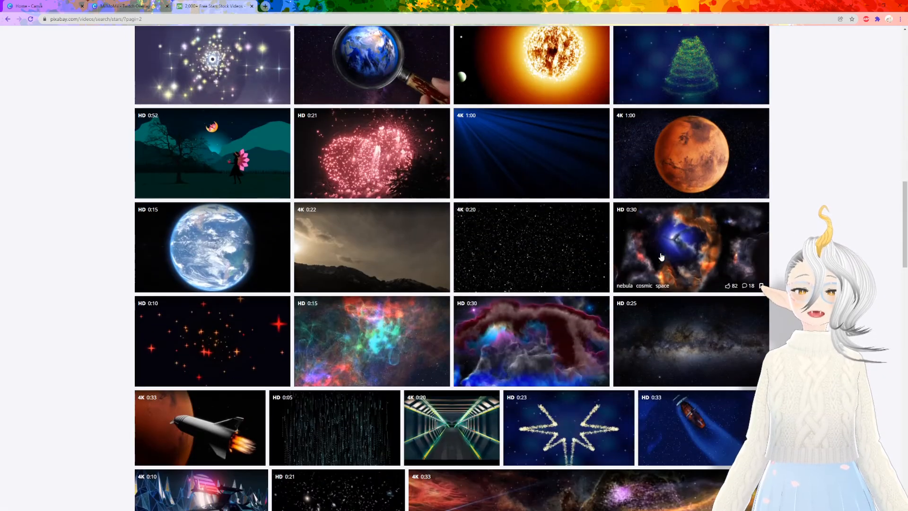
pyautogui.scroll(-20, 655, 255)
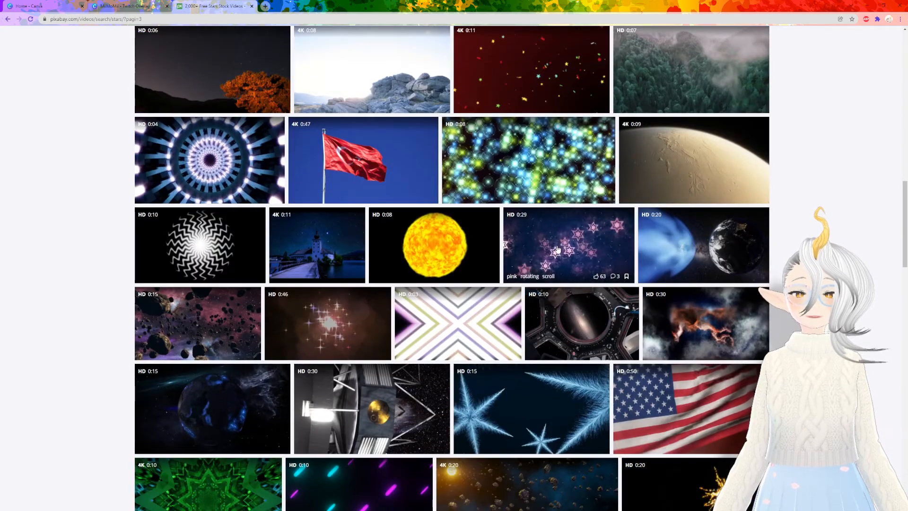
pyautogui.click(557, 250)
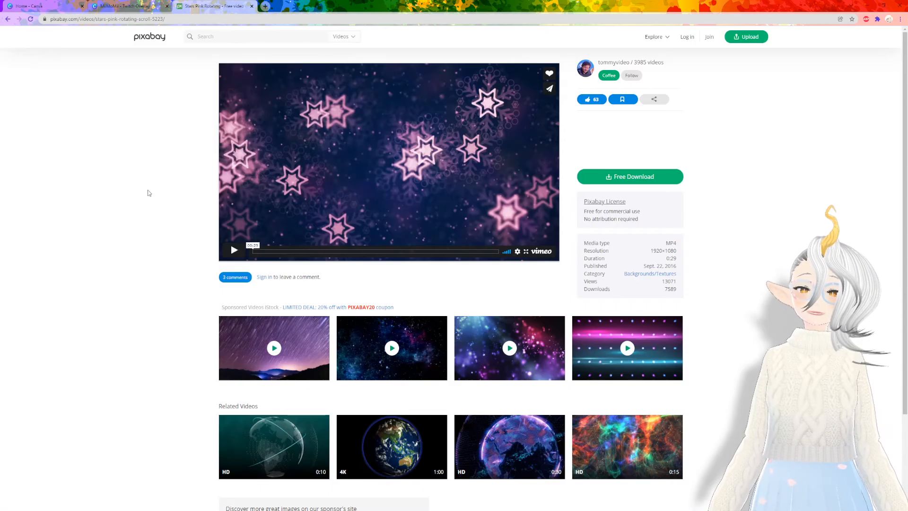
pyautogui.click(234, 252)
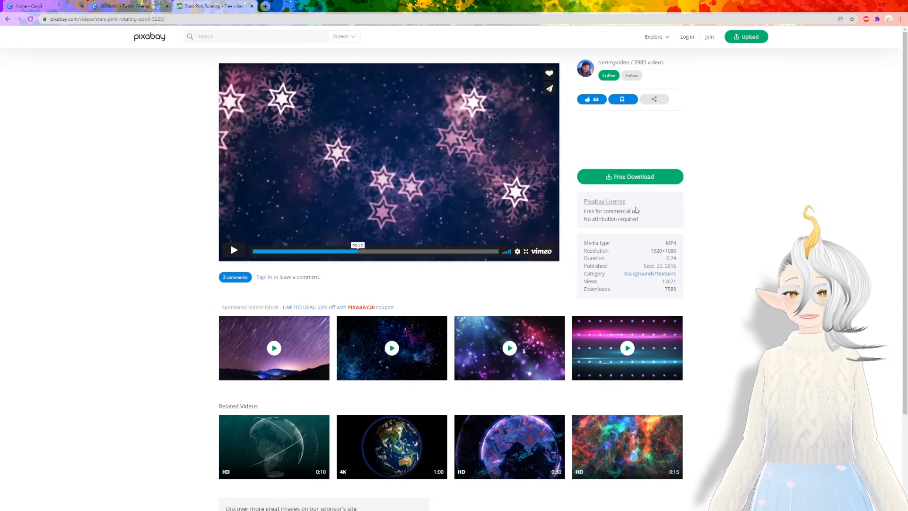
# Switch back to the Canva design and look through the uploaded images, audio and videos
pyautogui.click(120, 6)
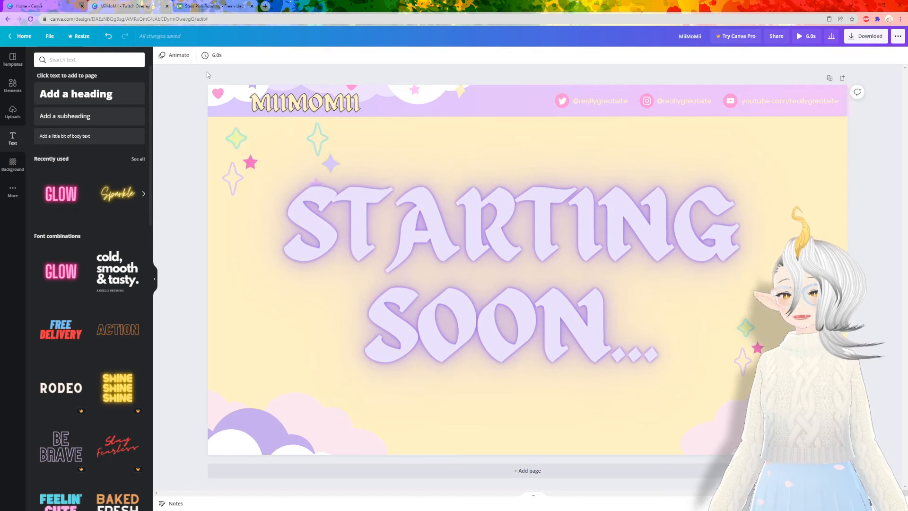
pyautogui.click(12, 112)
pyautogui.click(90, 96)
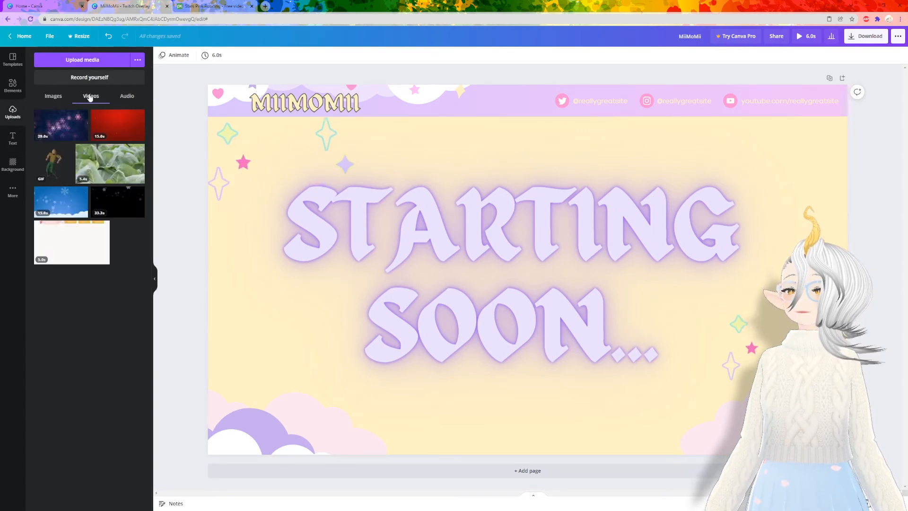
pyautogui.click(54, 97)
pyautogui.click(125, 99)
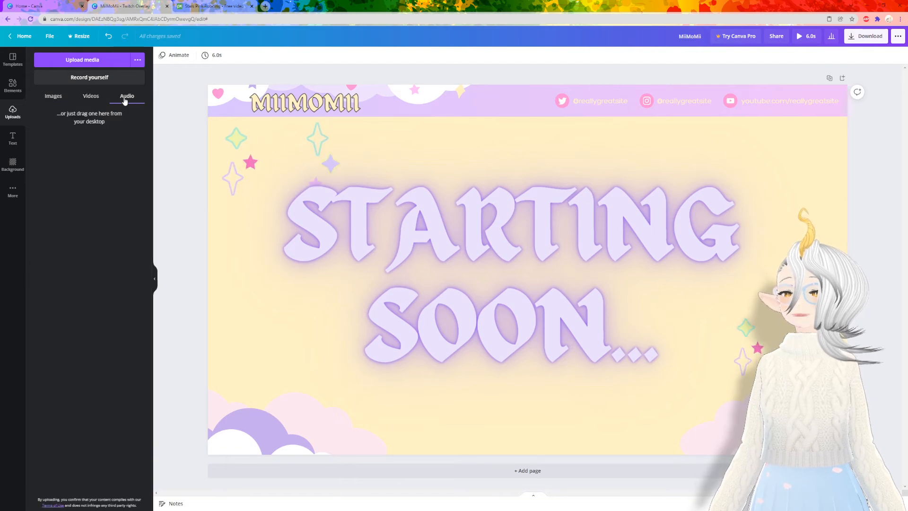
pyautogui.click(54, 97)
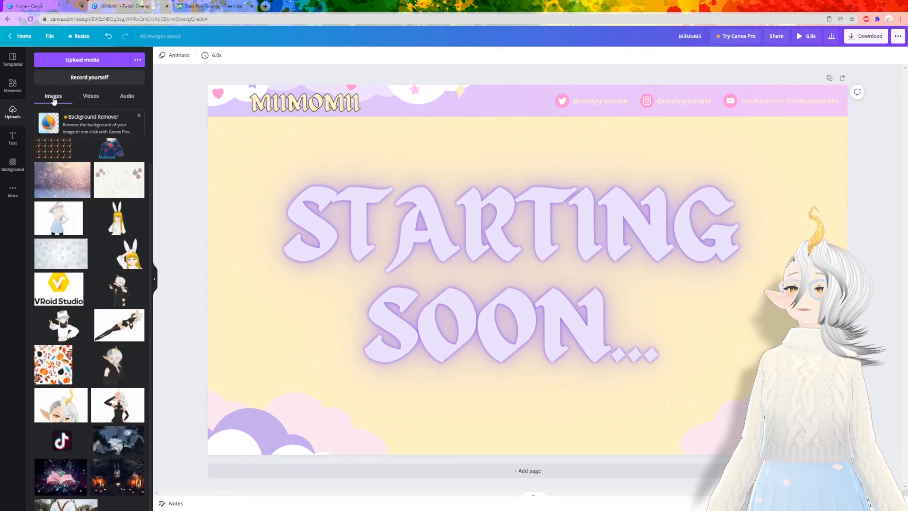
pyautogui.click(86, 96)
pyautogui.click(126, 97)
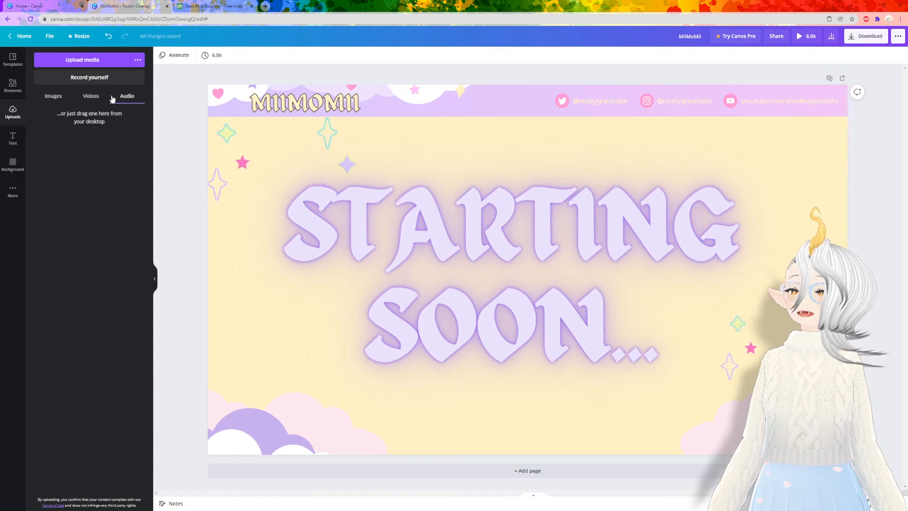
pyautogui.click(91, 96)
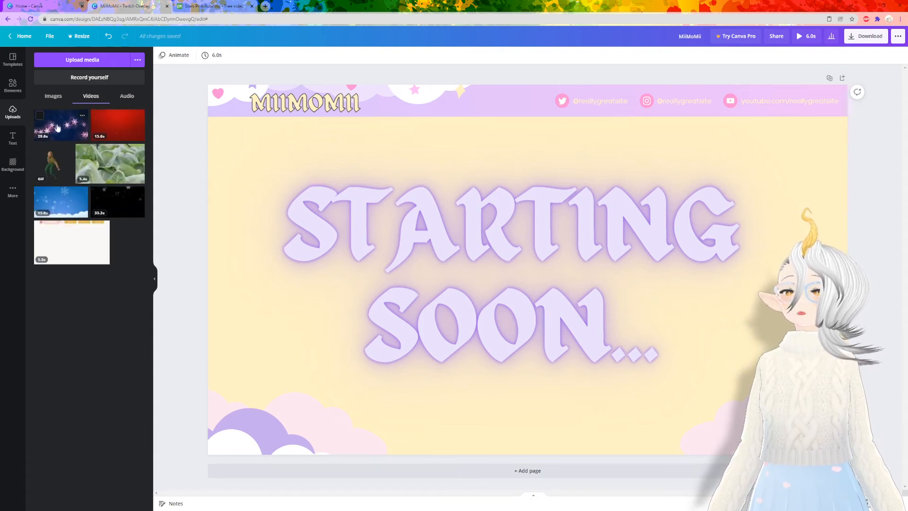
# Place the uploaded pink stars video behind the text and enlarge it to fill the whole area below the header
pyautogui.moveTo(224, 154); pyautogui.dragTo(231, 135)
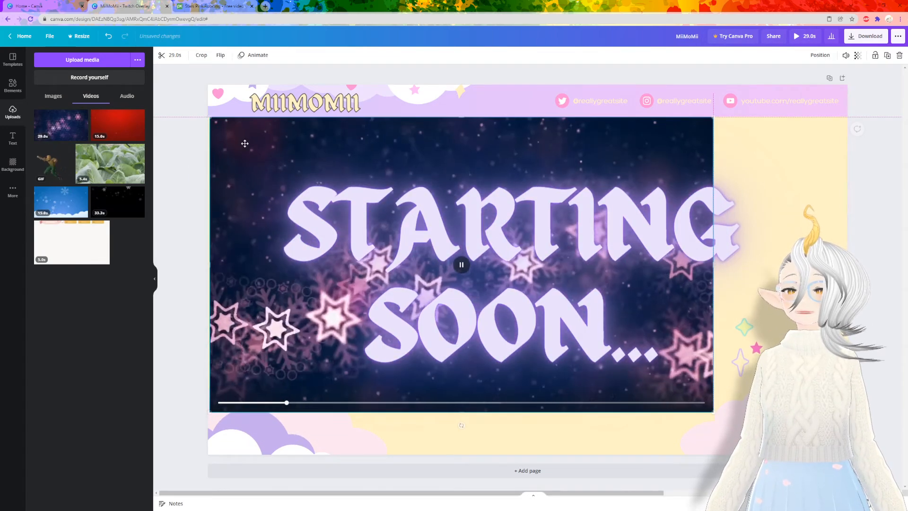
pyautogui.moveTo(245, 143); pyautogui.dragTo(242, 144)
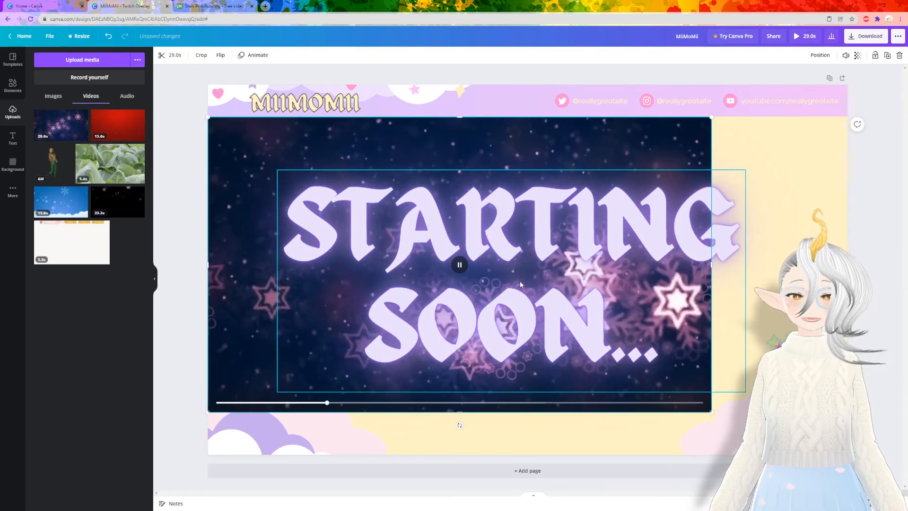
pyautogui.moveTo(712, 412); pyautogui.dragTo(787, 456)
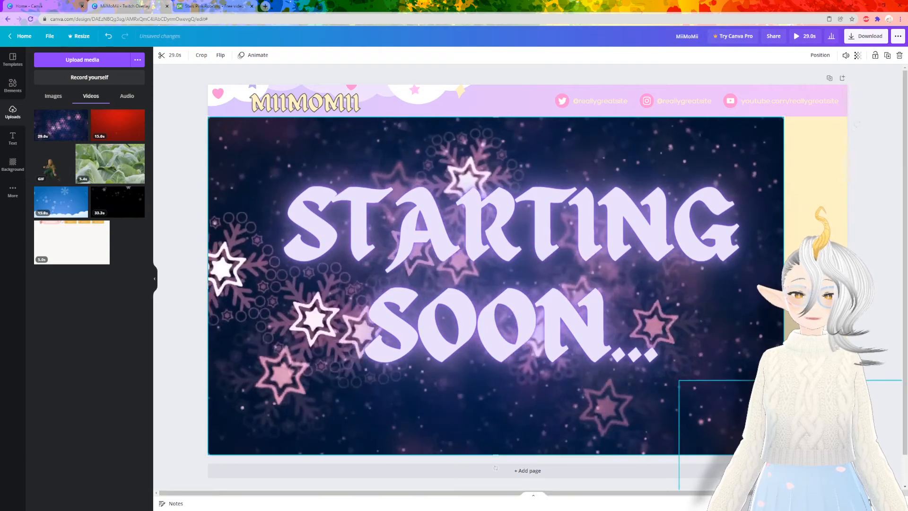
pyautogui.moveTo(784, 285); pyautogui.dragTo(845, 286)
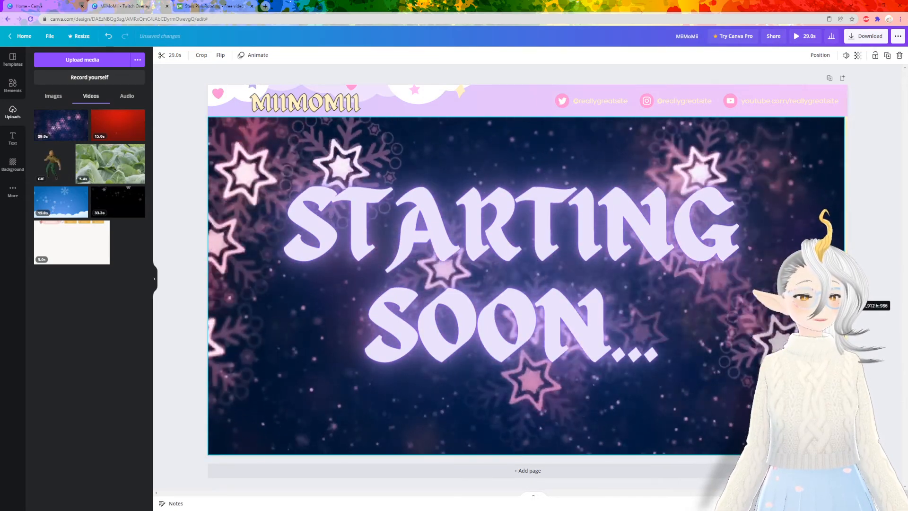
# Preview the overlay with the stars video background and close the preview
pyautogui.click(799, 37)
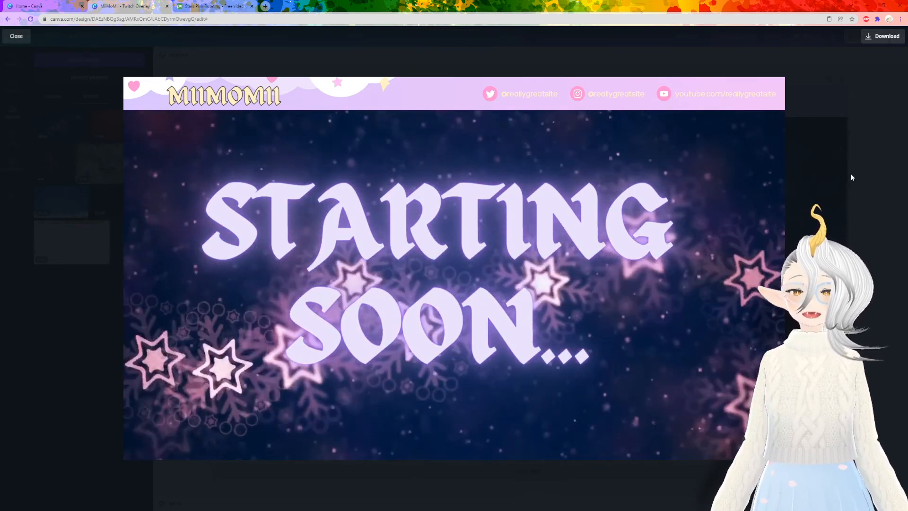
pyautogui.press('Escape')
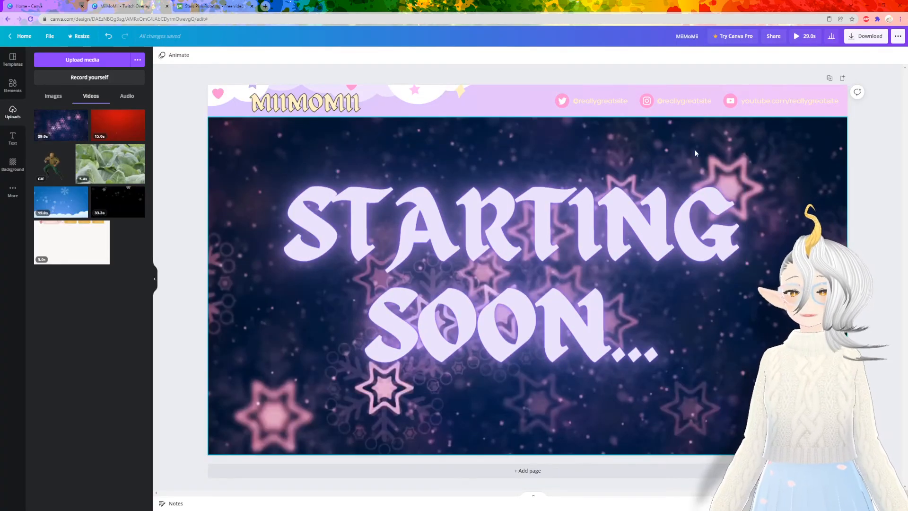
# Send the stars video backward until it sits behind the sparkles and corner clouds, and preview the overlay
pyautogui.click(705, 135)
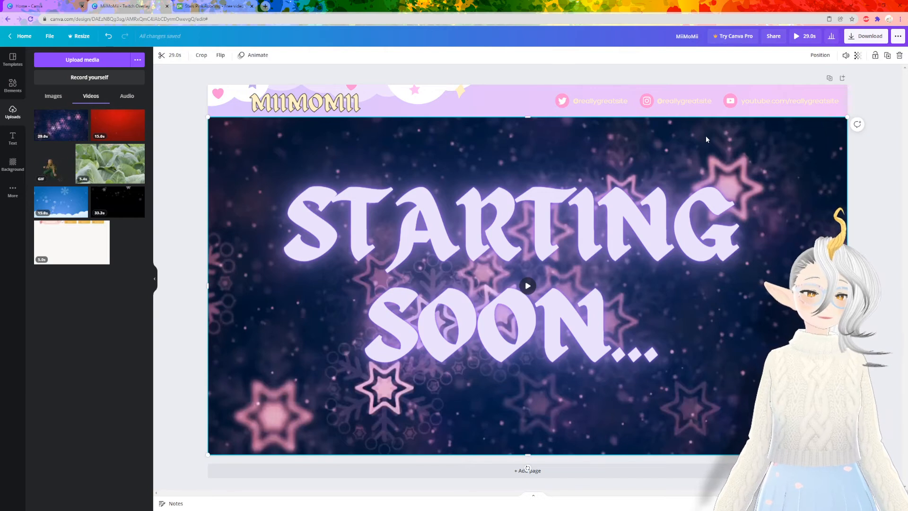
pyautogui.rightClick(729, 154)
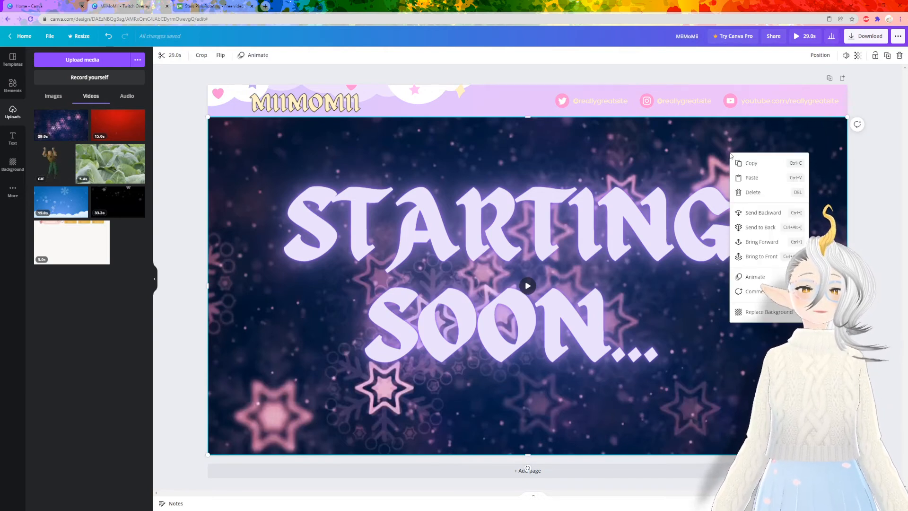
pyautogui.click(776, 212)
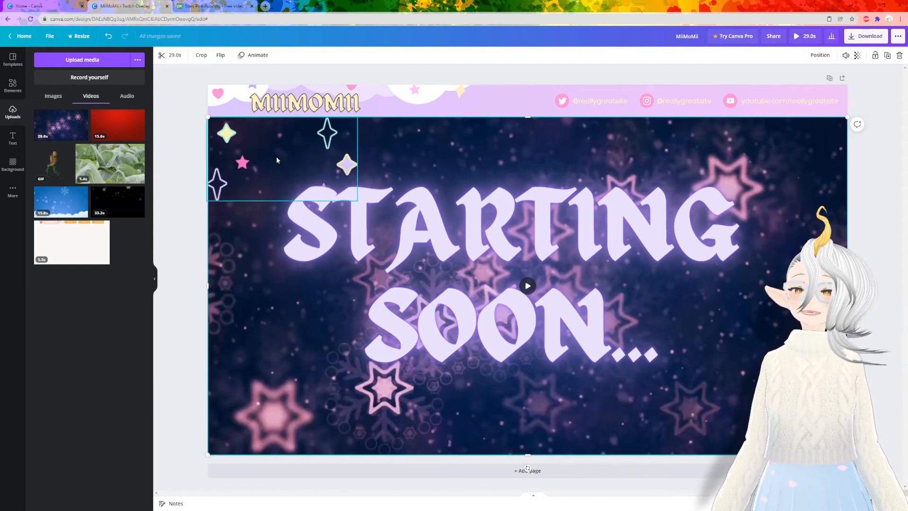
pyautogui.rightClick(633, 149)
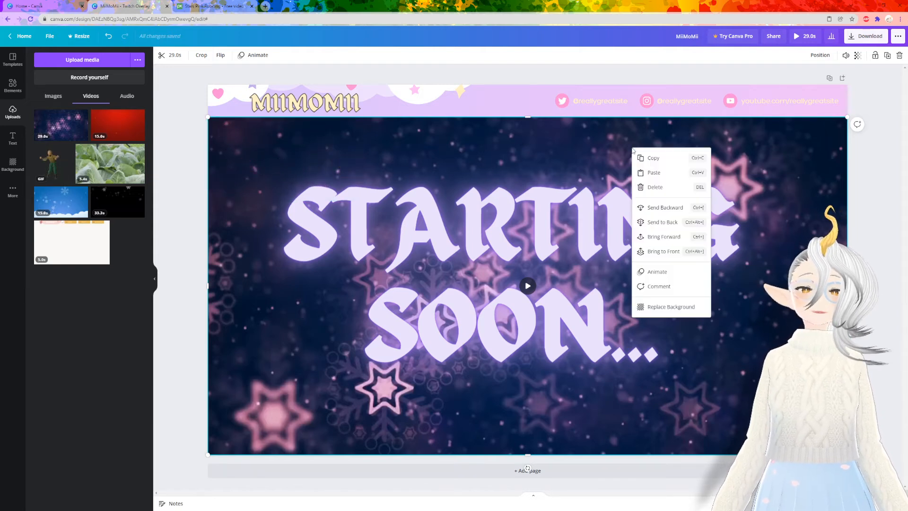
pyautogui.click(678, 209)
pyautogui.rightClick(649, 149)
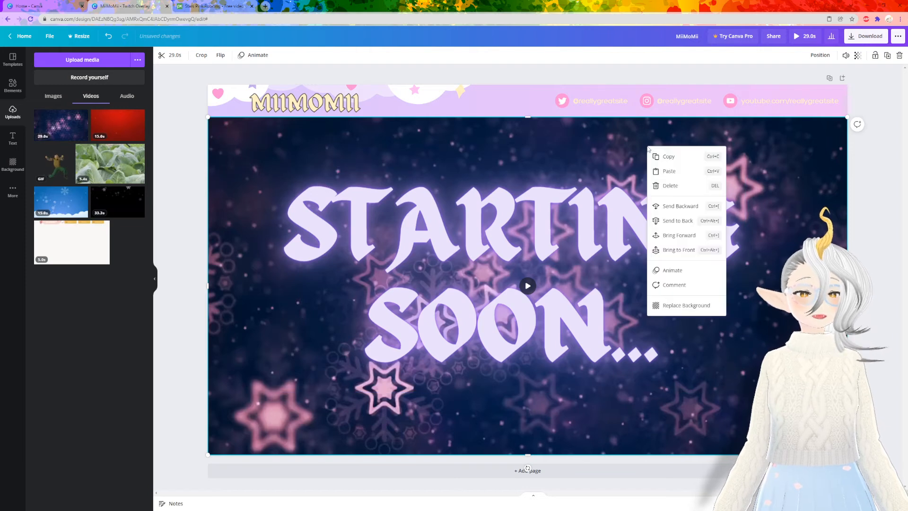
pyautogui.click(678, 206)
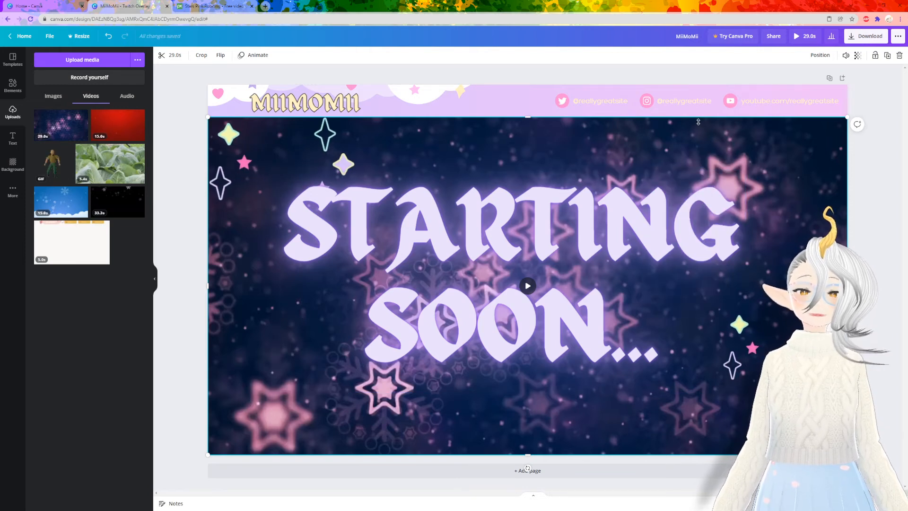
pyautogui.rightClick(706, 146)
pyautogui.click(755, 210)
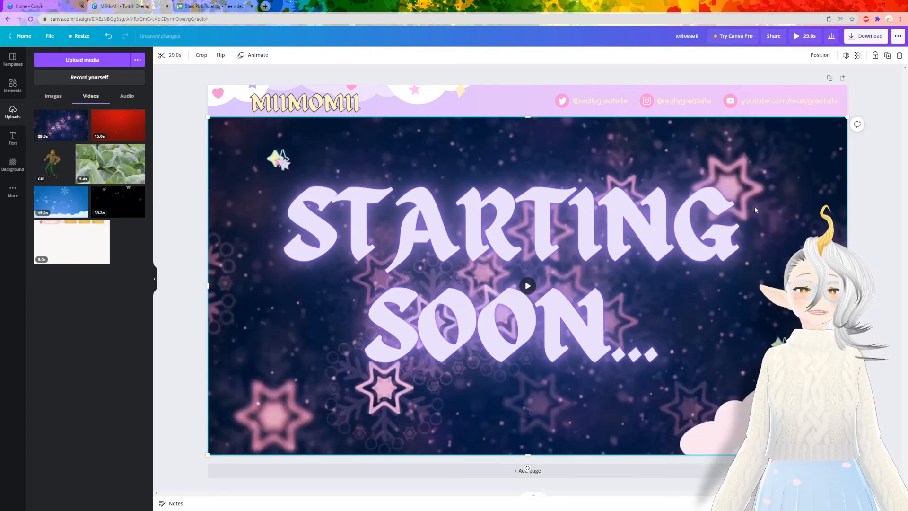
pyautogui.rightClick(636, 139)
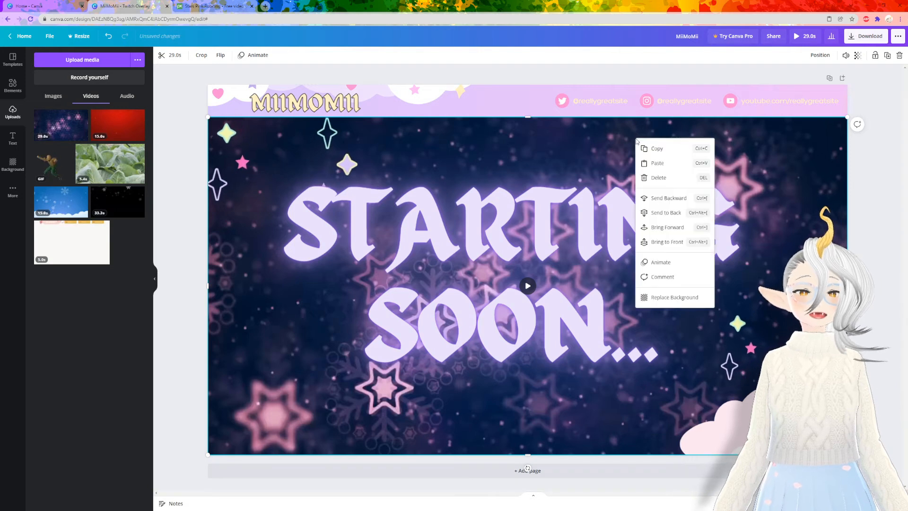
pyautogui.click(681, 200)
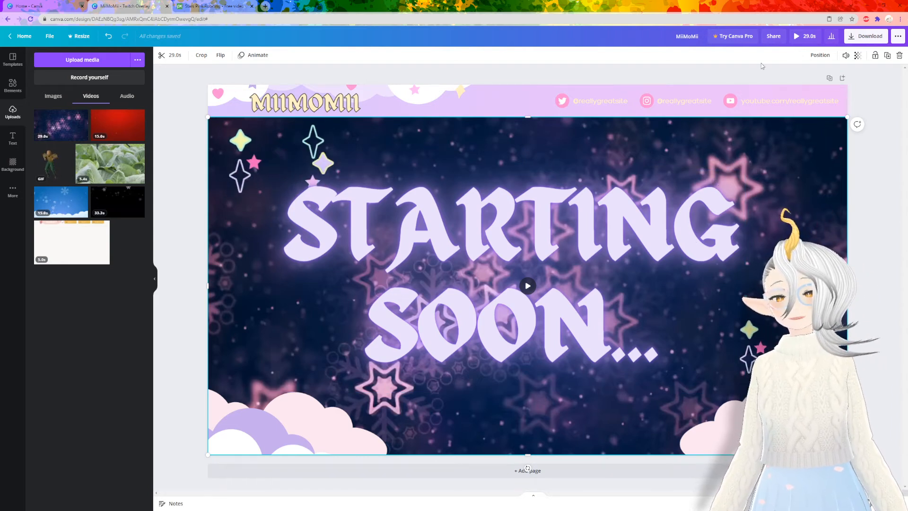
pyautogui.click(797, 37)
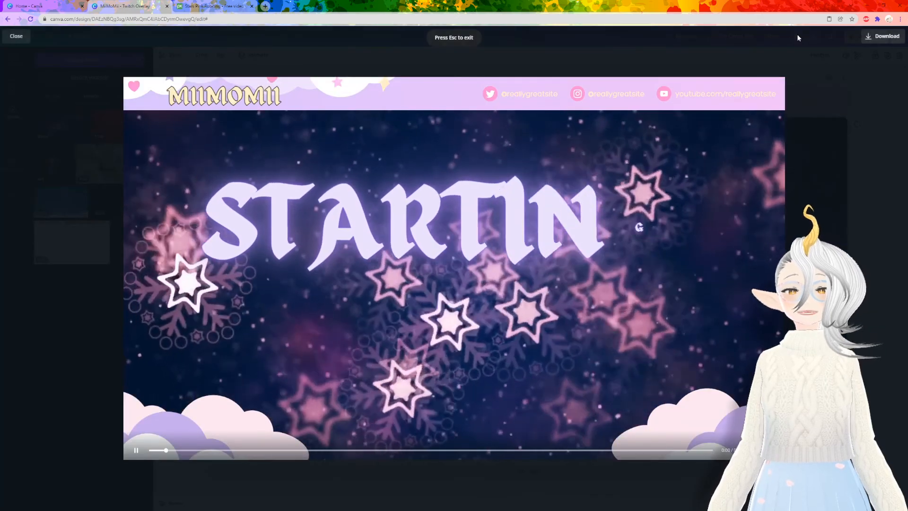
pyautogui.press('Escape')
# Delete the stars video from the overlay and preview the design with its plain yellow background
pyautogui.rightClick(526, 145)
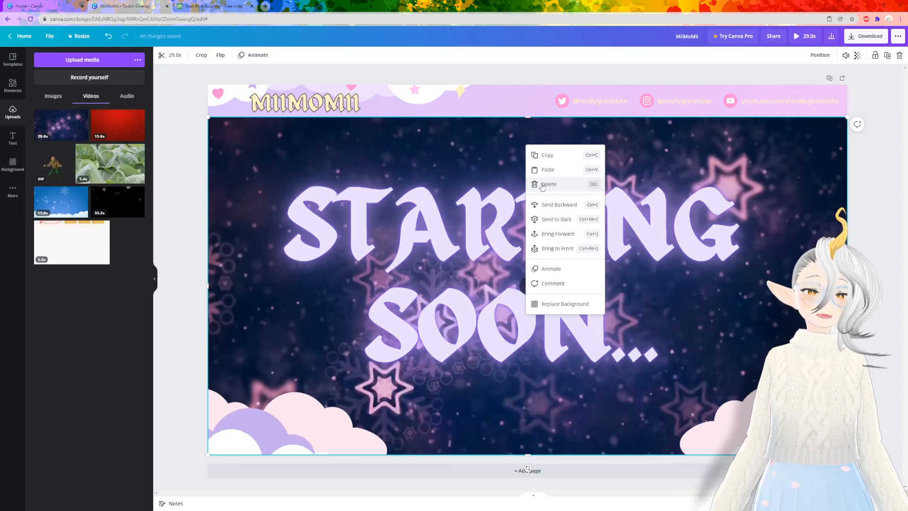
pyautogui.click(544, 184)
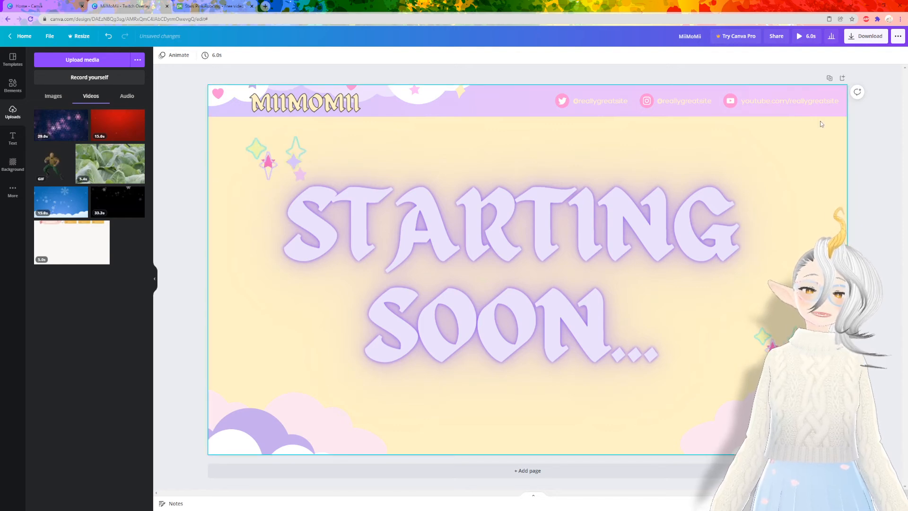
pyautogui.click(798, 37)
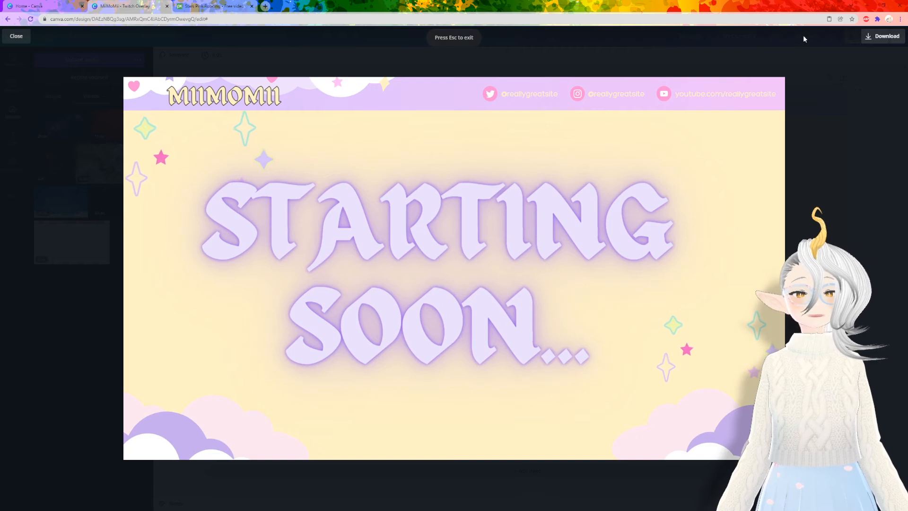
pyautogui.click(845, 158)
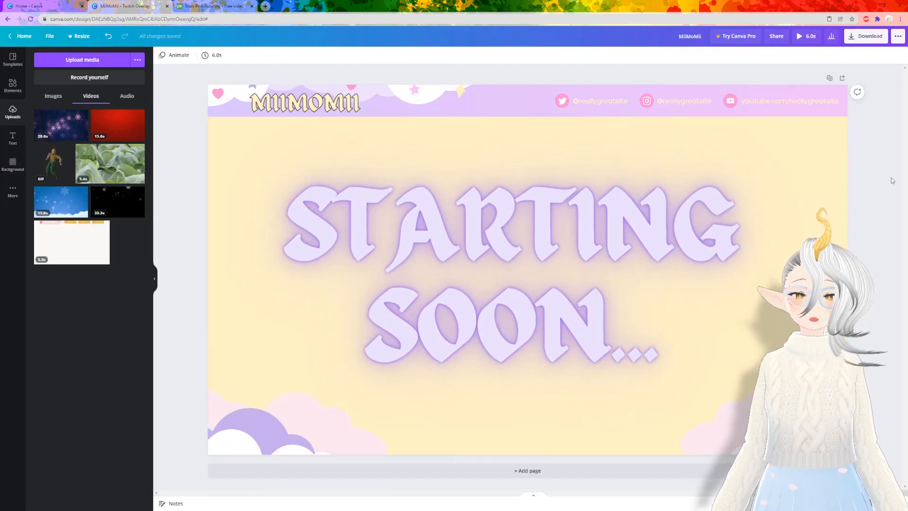
# Look through the available download file types and download the overlay as an MP4 Video
pyautogui.click(869, 38)
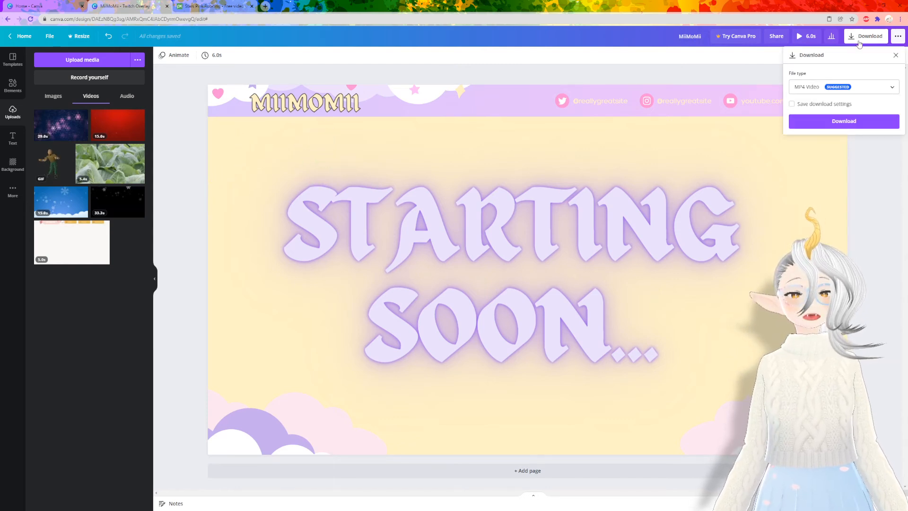
pyautogui.click(863, 93)
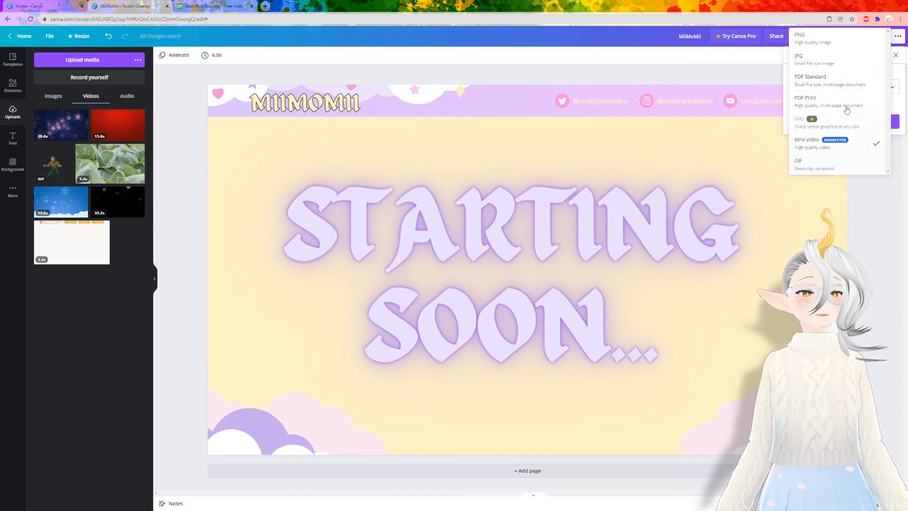
pyautogui.click(873, 189)
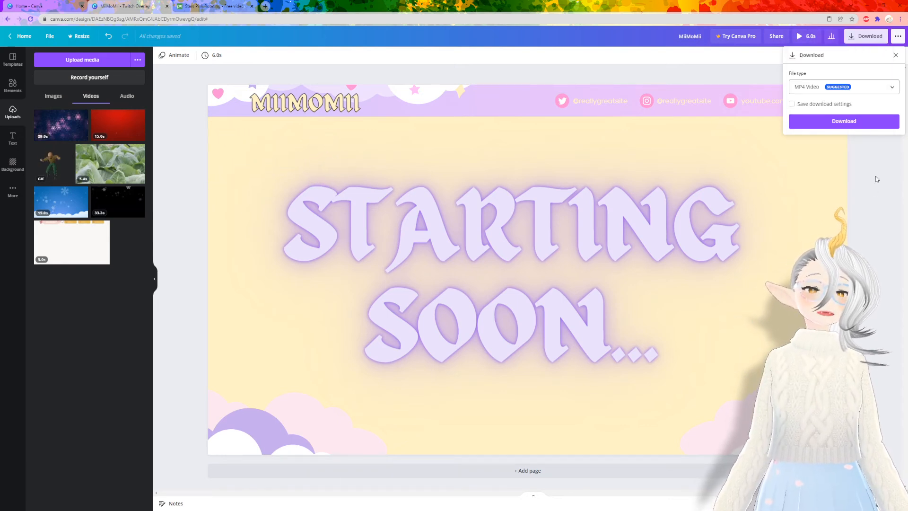
pyautogui.click(873, 118)
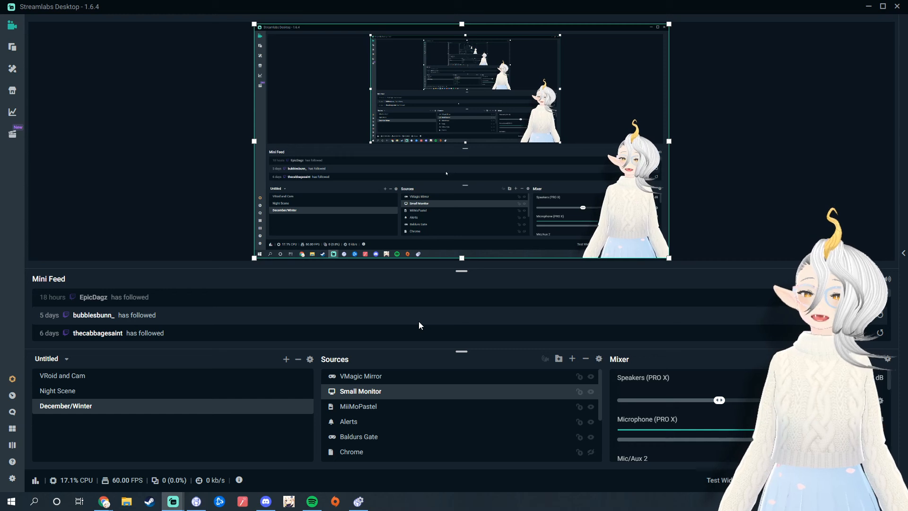
pyautogui.click(572, 359)
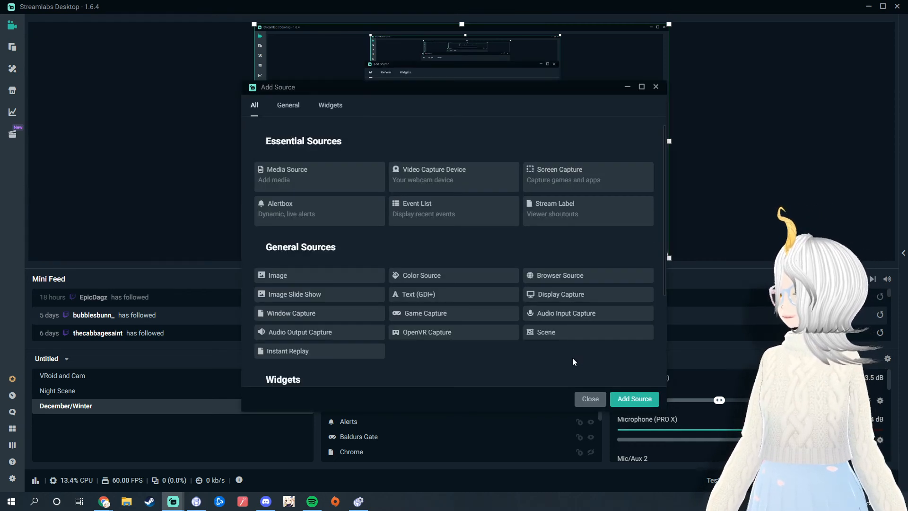
pyautogui.click(299, 185)
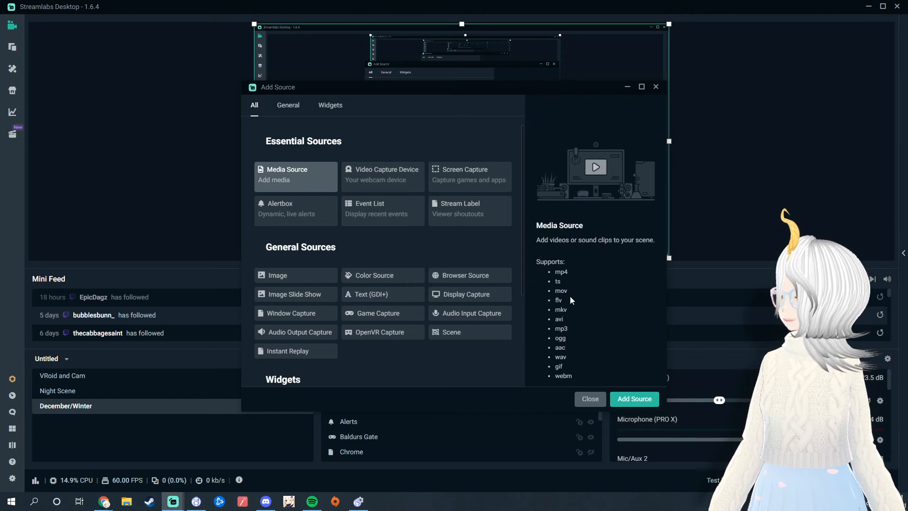
pyautogui.click(634, 399)
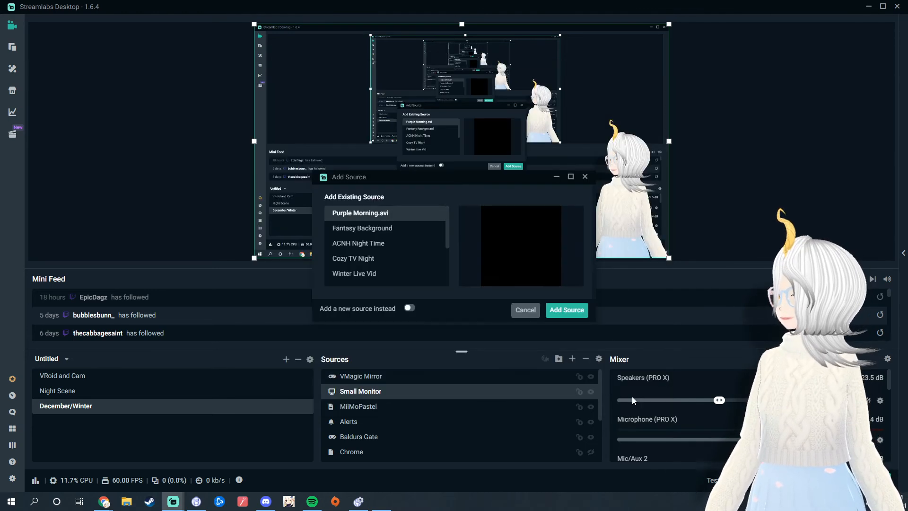
pyautogui.click(409, 308)
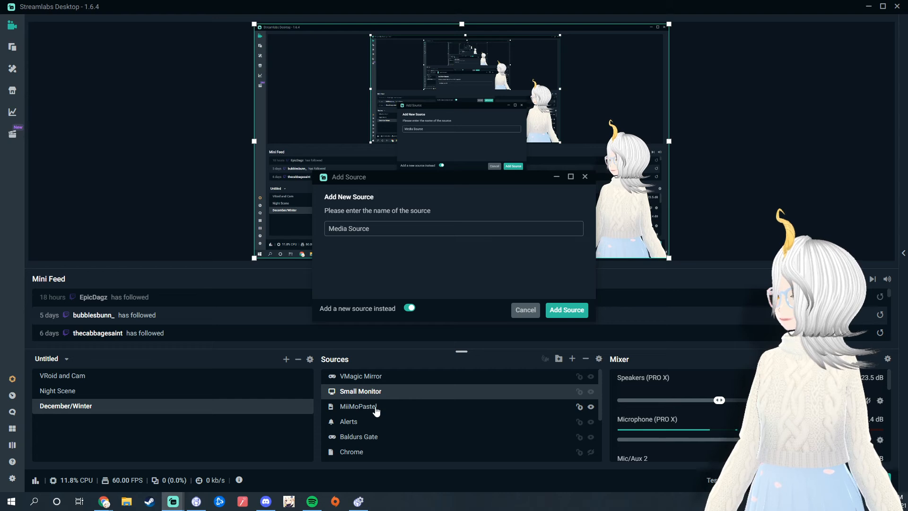
pyautogui.click(584, 178)
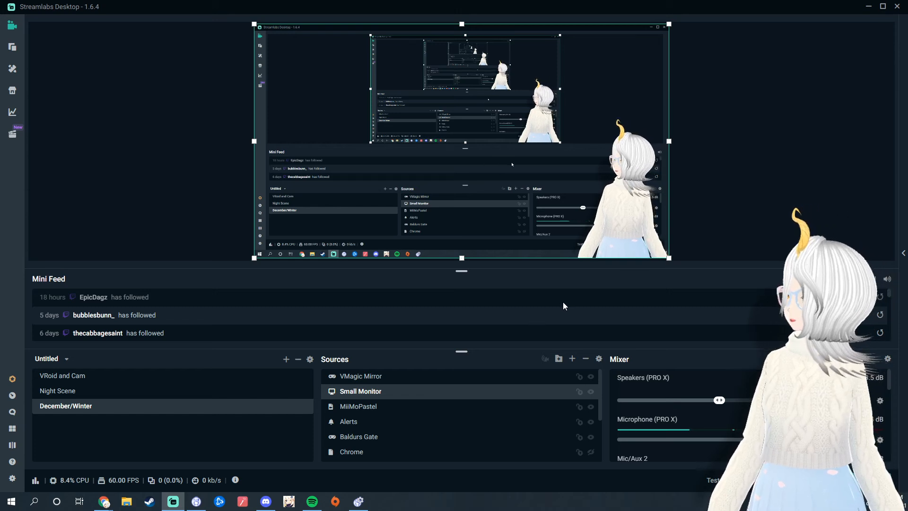
# In Streamlabs Desktop, hide and re-show the Small Monitor source to view the overlay, and review the MiiMoPastel media source's settings
pyautogui.click(591, 392)
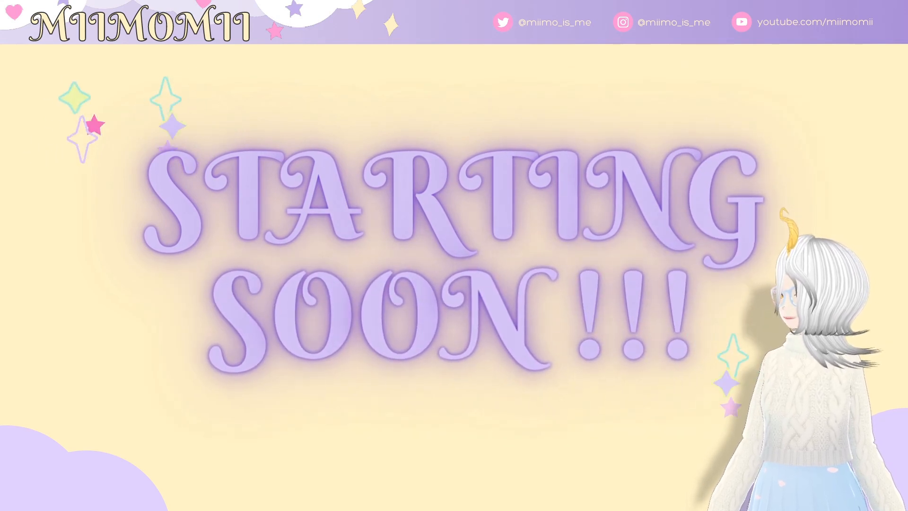
pyautogui.click(591, 392)
pyautogui.doubleClick(476, 410)
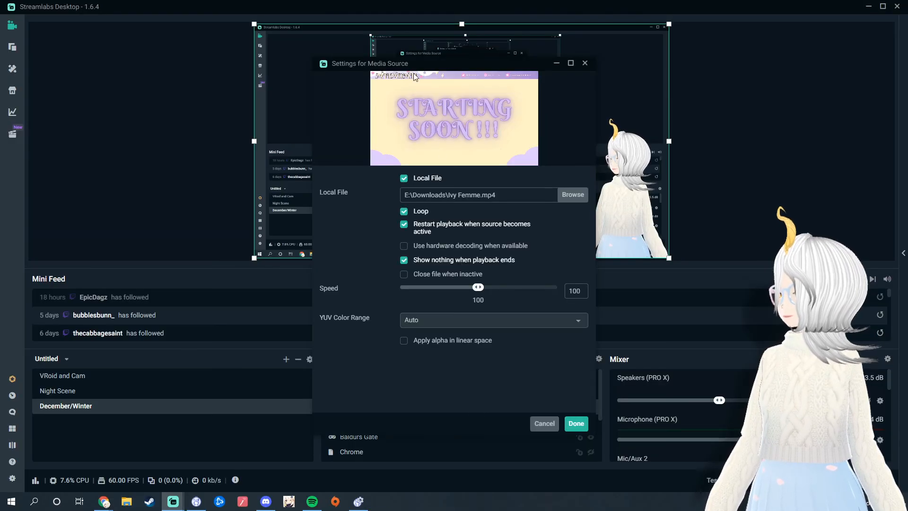
pyautogui.moveTo(429, 63); pyautogui.dragTo(188, 36)
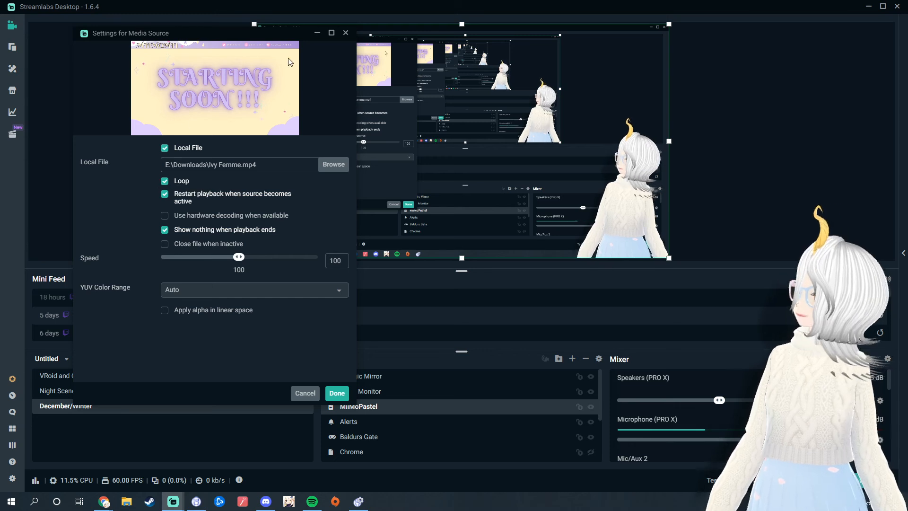
pyautogui.click(346, 33)
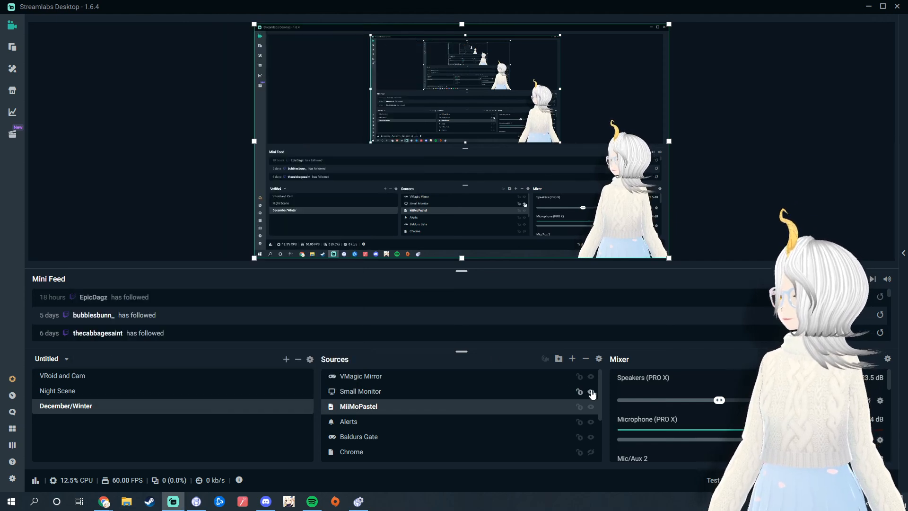